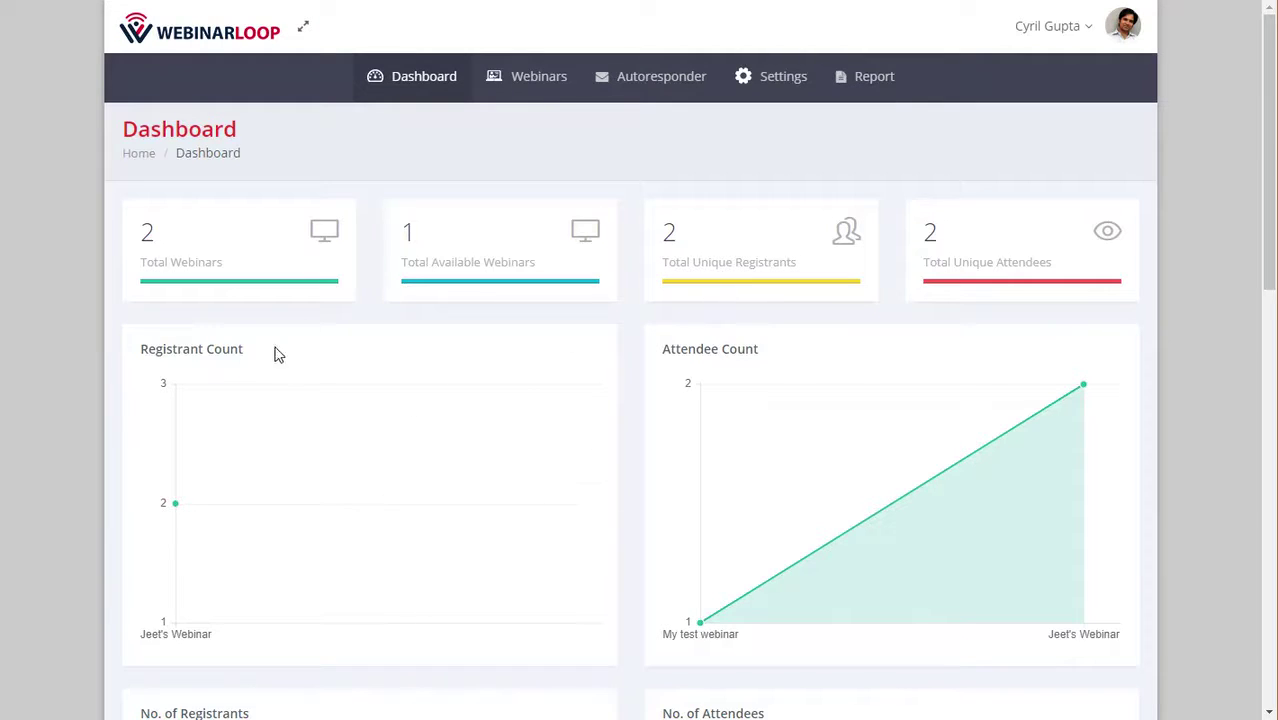
Review the dashboard's registrant and attendee charts, the count tables, and the lists of own and presented webinars
{"action": "left_click_drag", "start_coordinate": [142, 346], "coordinate": [214, 346]}
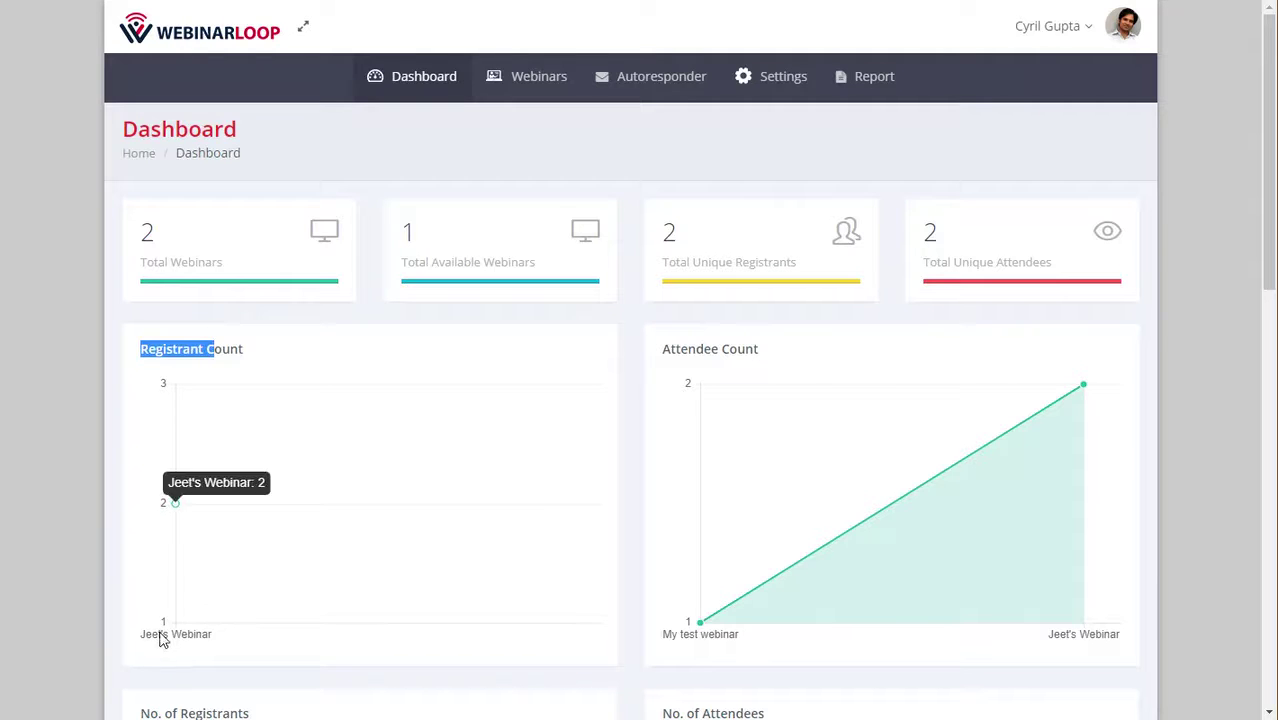
{"action": "left_click_drag", "start_coordinate": [699, 346], "coordinate": [768, 362]}
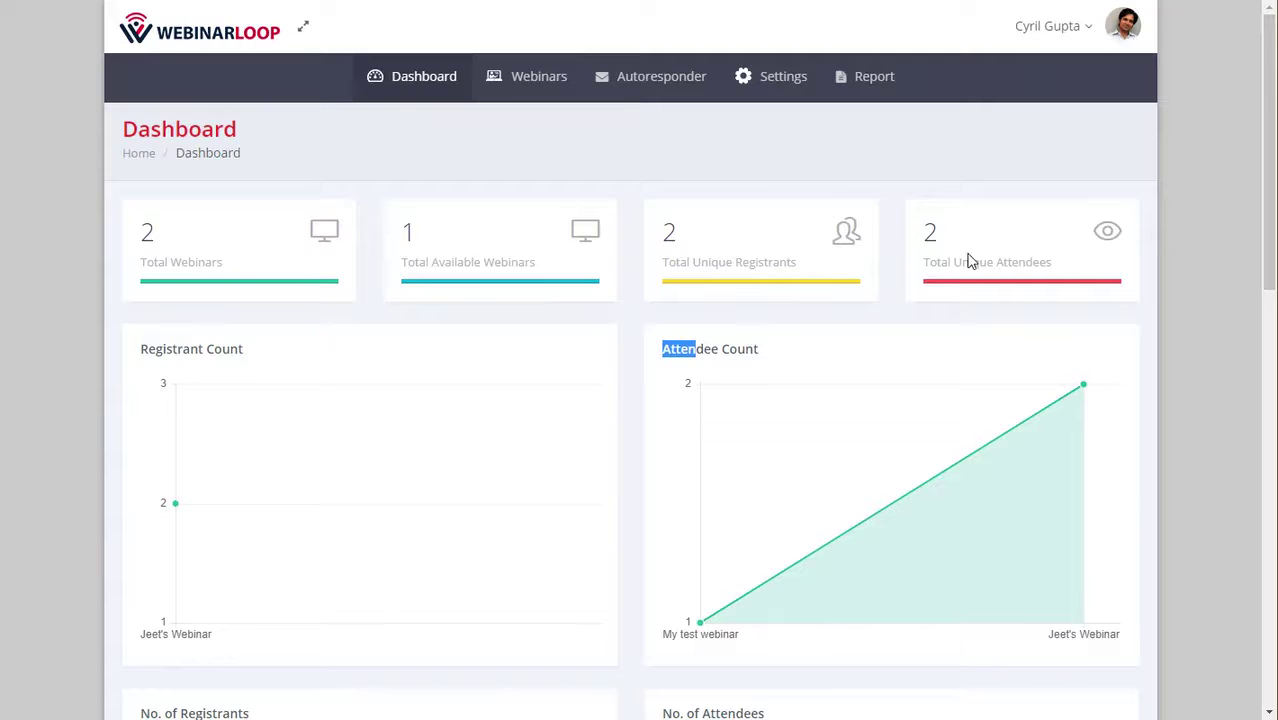
{"action": "scroll", "coordinate": [688, 590], "scroll_direction": "down", "scroll_amount": 6}
{"action": "scroll", "coordinate": [685, 590], "scroll_direction": "up", "scroll_amount": 1}
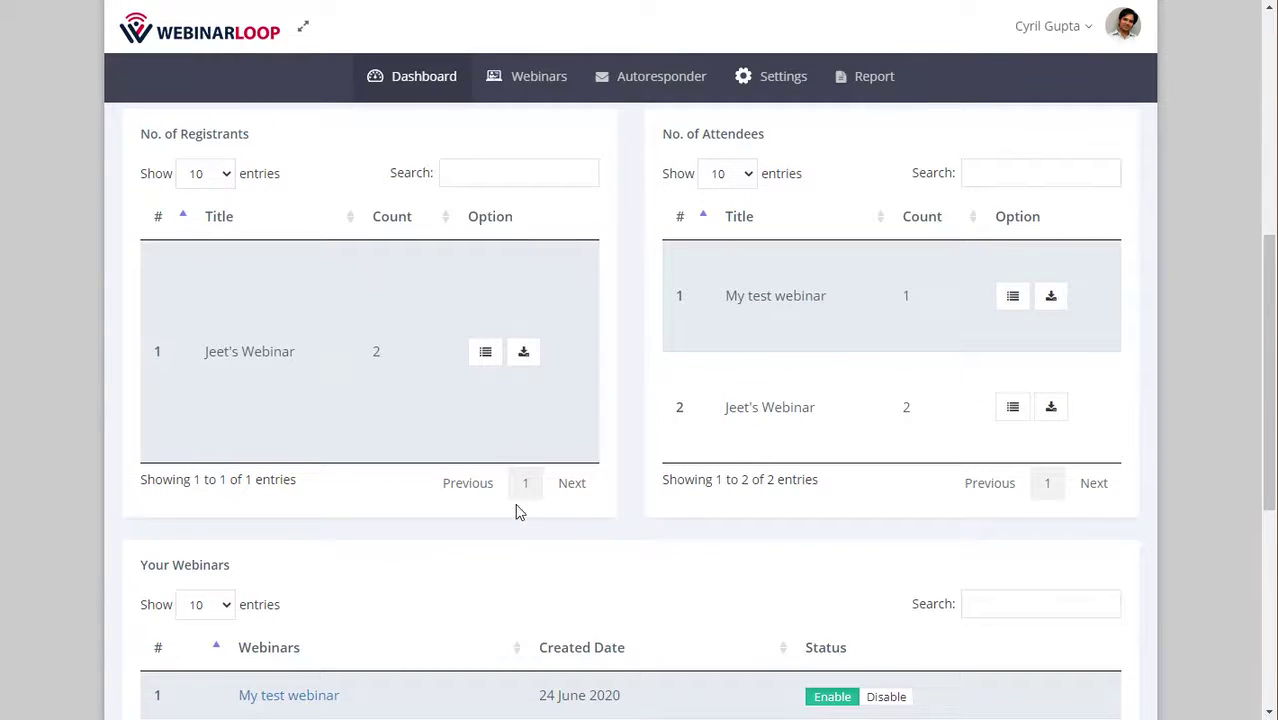
{"action": "scroll", "coordinate": [516, 510], "scroll_direction": "up", "scroll_amount": 1}
{"action": "scroll", "coordinate": [516, 510], "scroll_direction": "down", "scroll_amount": 2}
{"action": "scroll", "coordinate": [527, 460], "scroll_direction": "down", "scroll_amount": 3}
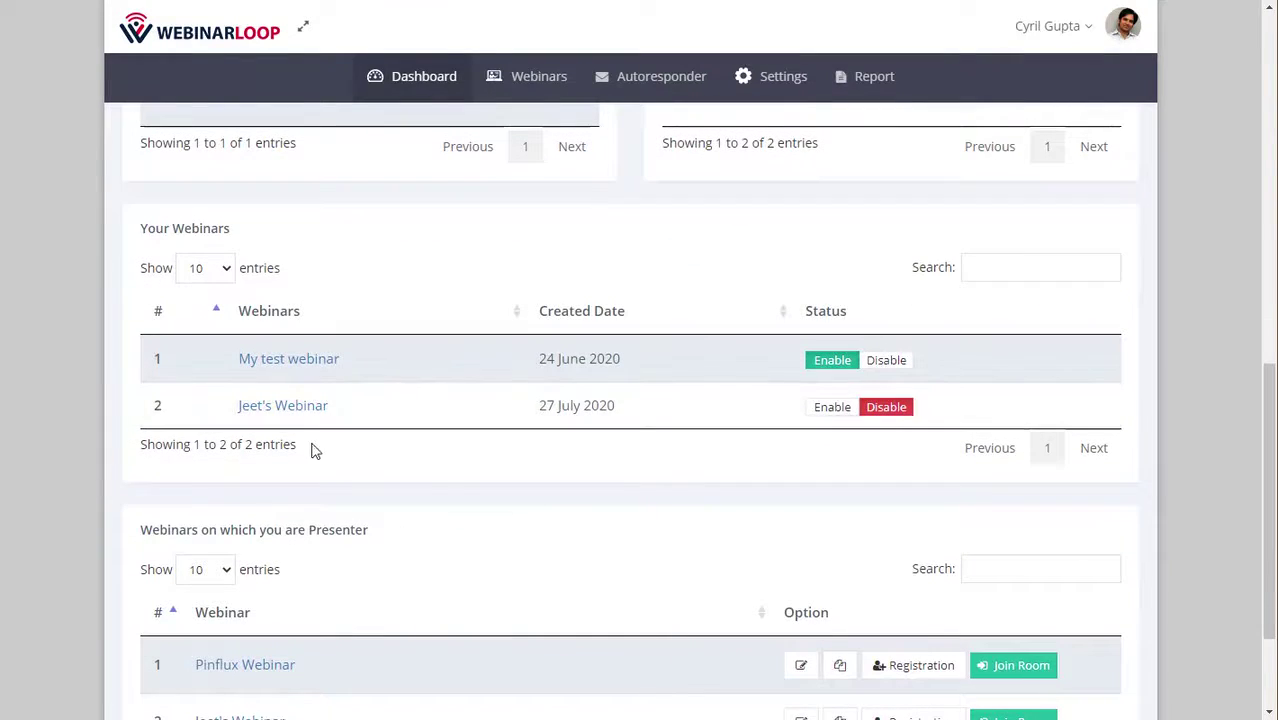
{"action": "scroll", "coordinate": [525, 558], "scroll_direction": "down", "scroll_amount": 2}
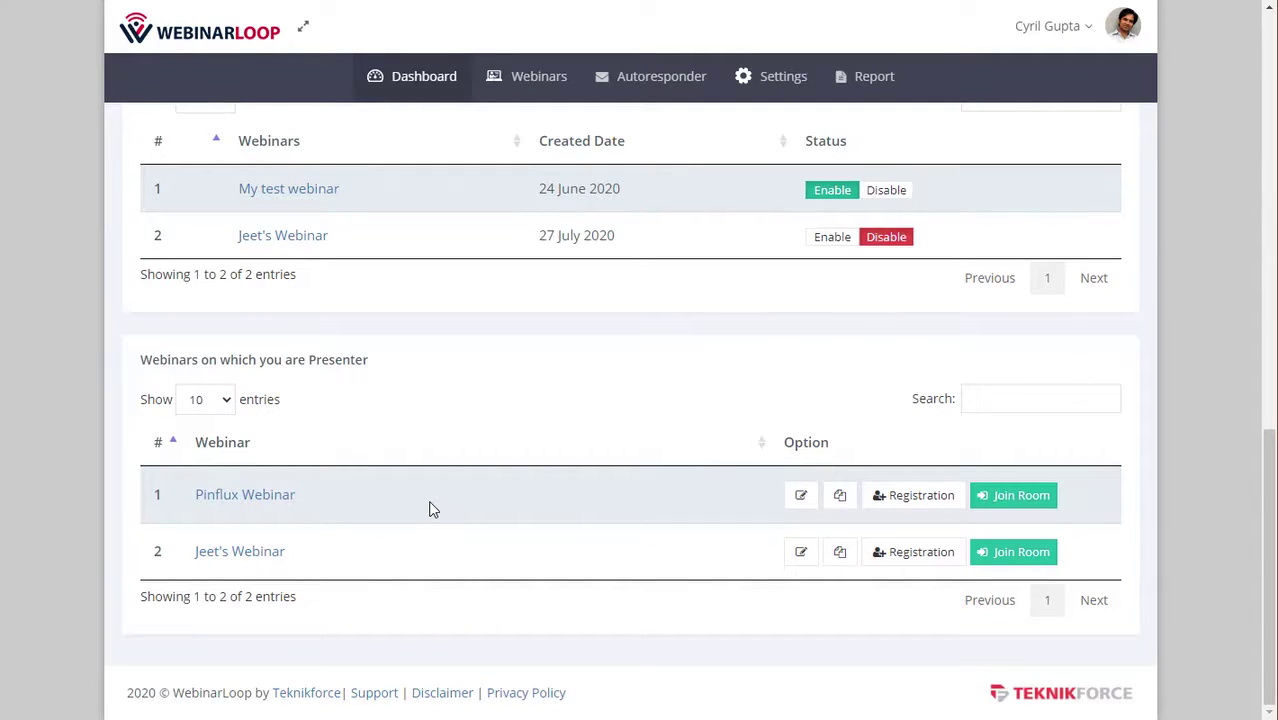
{"action": "scroll", "coordinate": [440, 440], "scroll_direction": "up", "scroll_amount": 8}
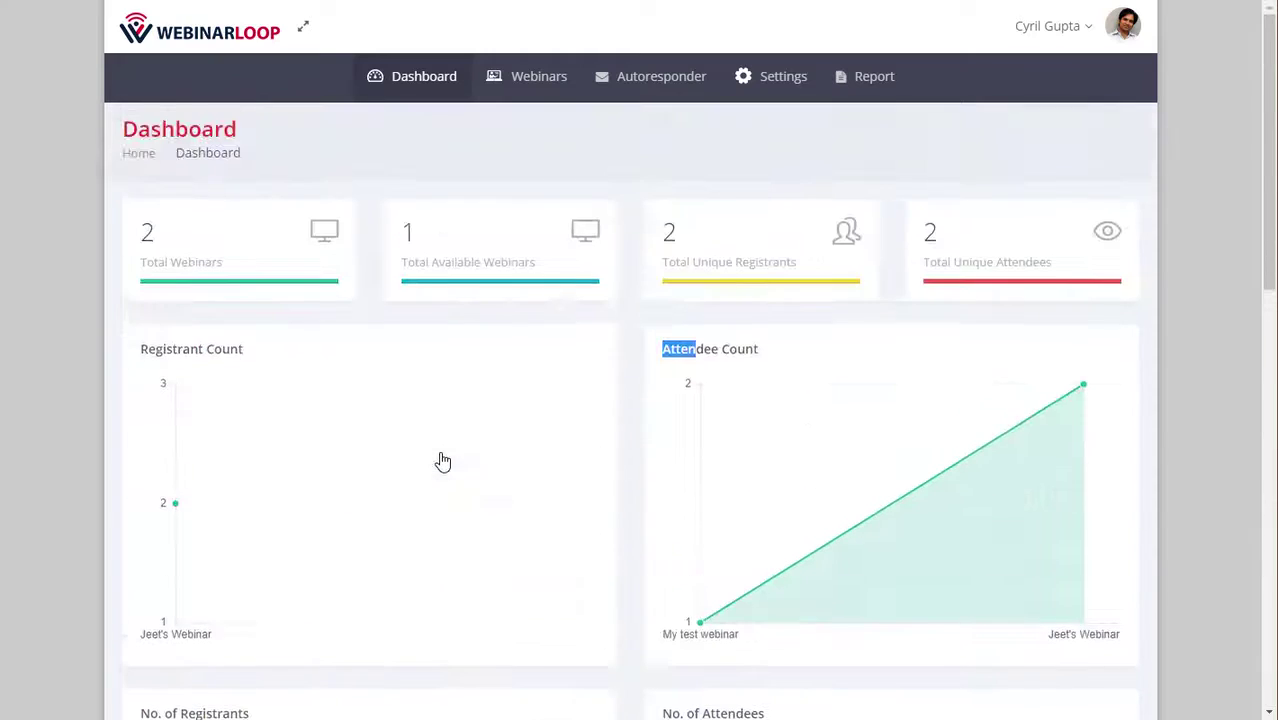
Open the list of webinars and examine the live webinar's type and available actions
{"action": "left_click", "coordinate": [532, 74]}
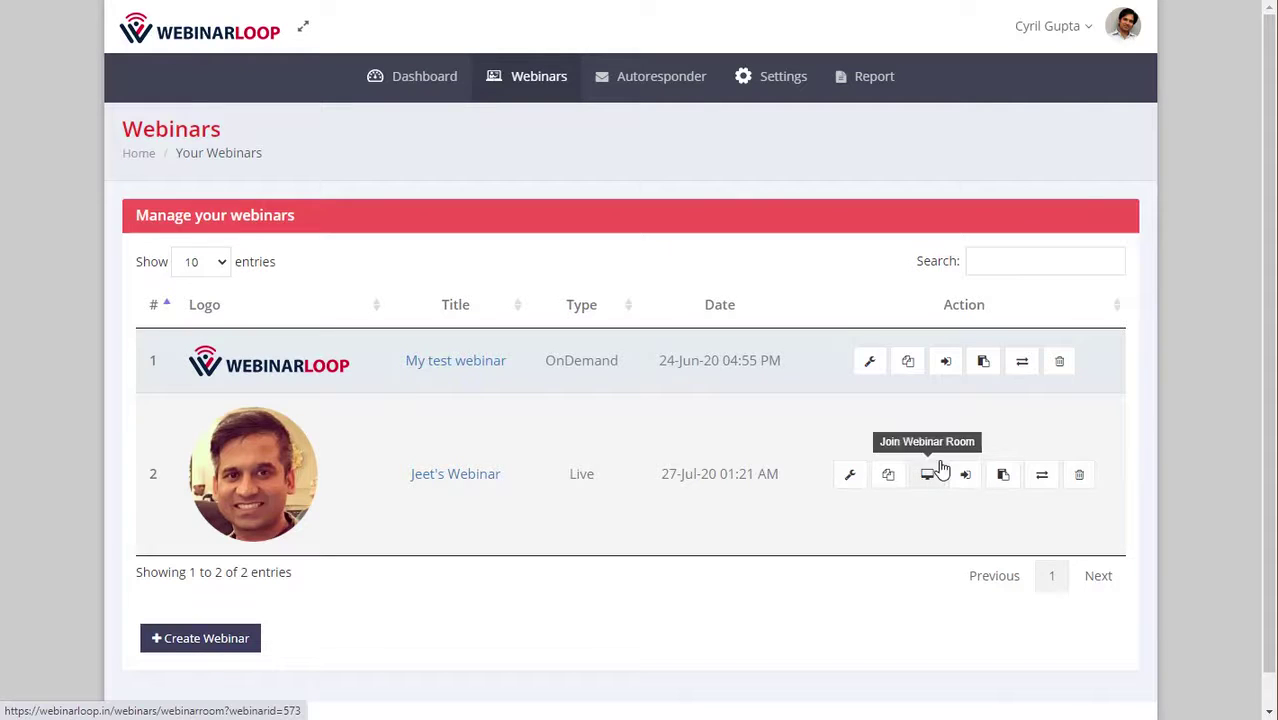
{"action": "double_click", "coordinate": [585, 484]}
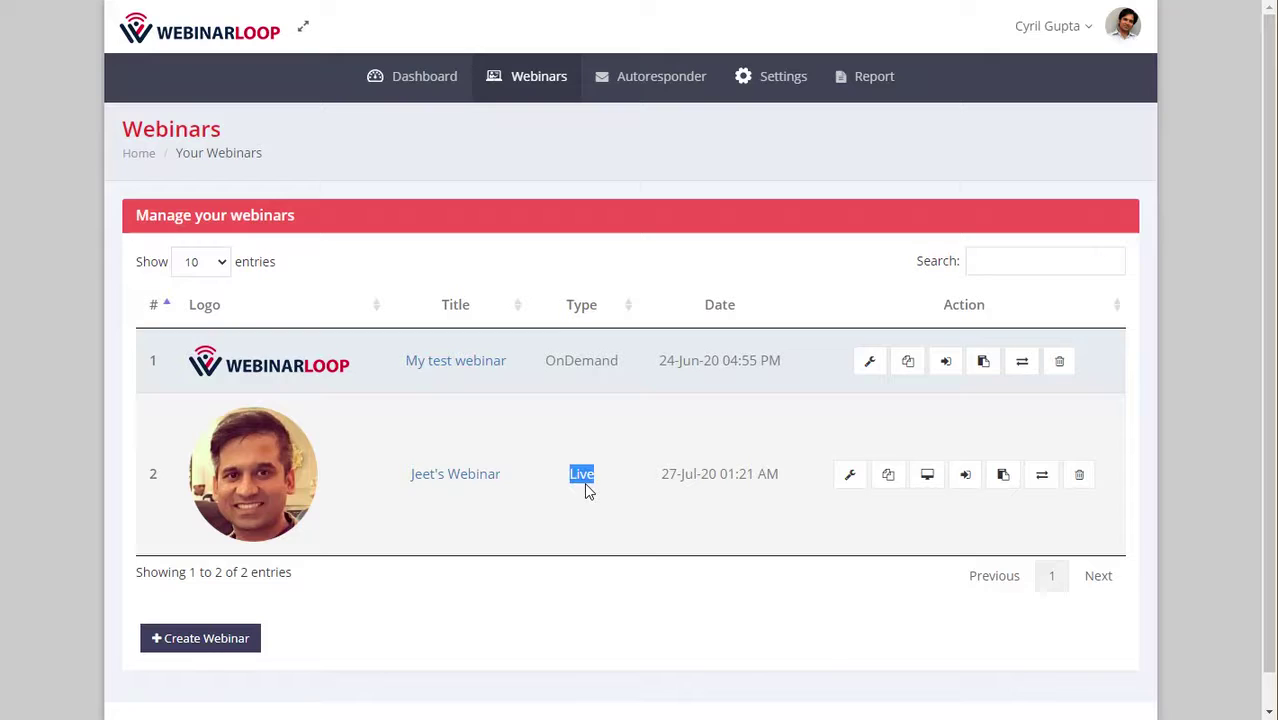
{"action": "left_click", "coordinate": [840, 543]}
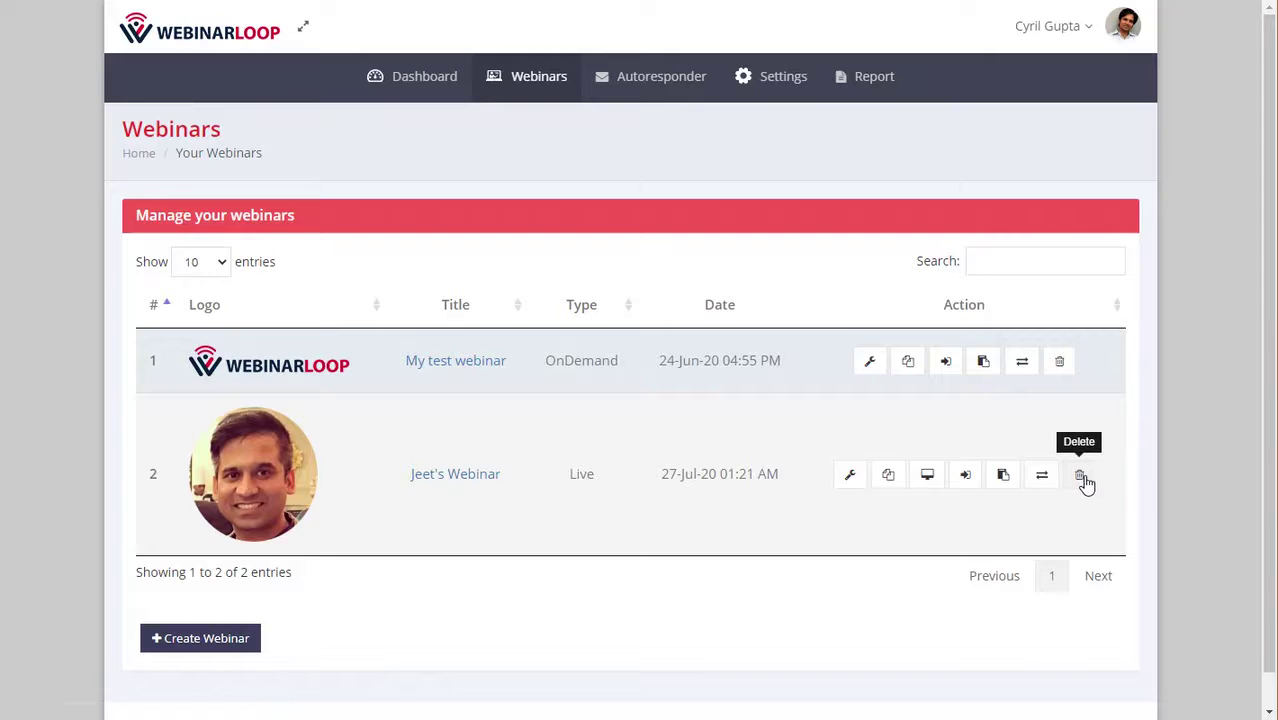
Open the live webinar's setup and review its subdomain, title, description, language choices, type, status and logo
{"action": "left_click", "coordinate": [850, 484]}
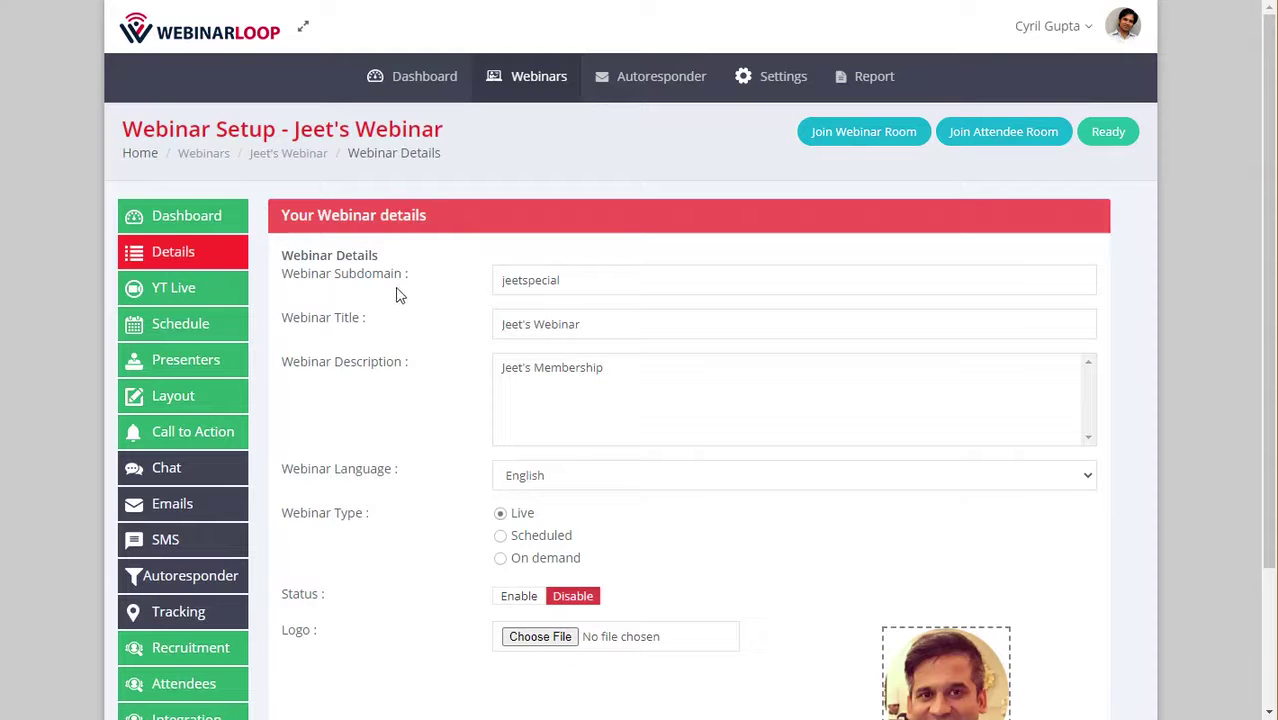
{"action": "double_click", "coordinate": [531, 281]}
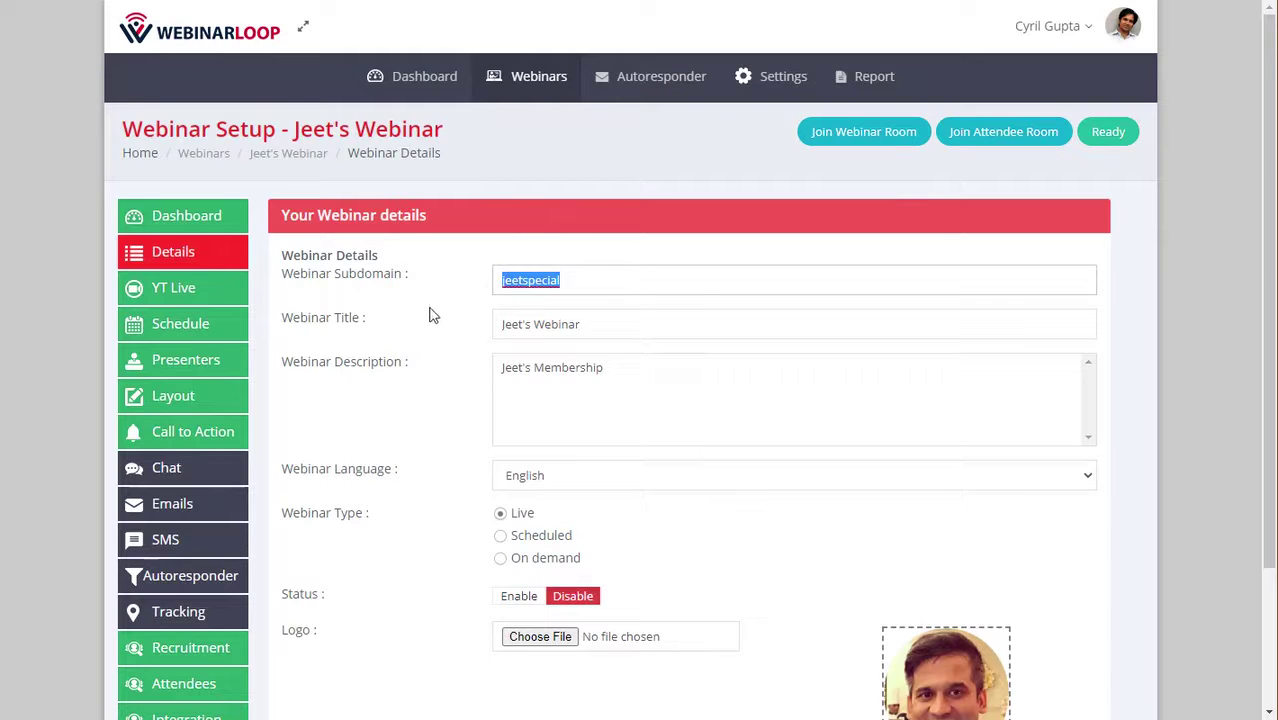
{"action": "left_click_drag", "start_coordinate": [517, 324], "coordinate": [590, 307]}
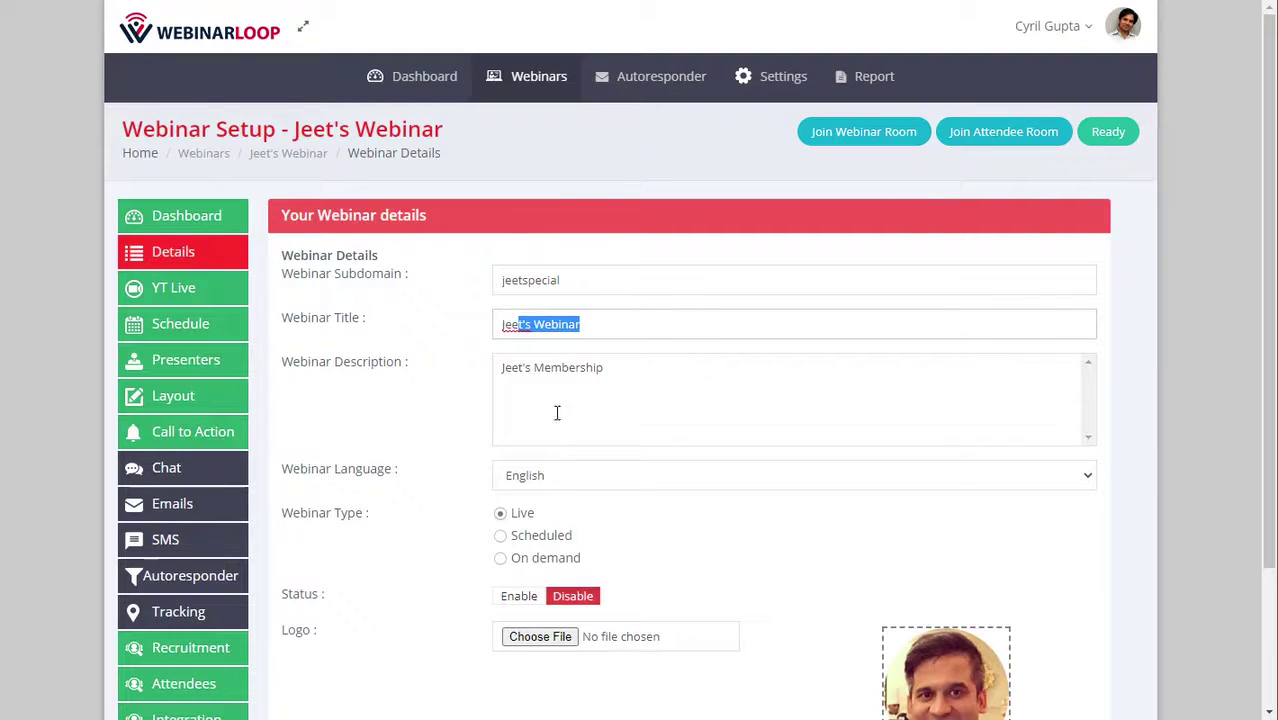
{"action": "scroll", "coordinate": [546, 465], "scroll_direction": "down", "scroll_amount": 3}
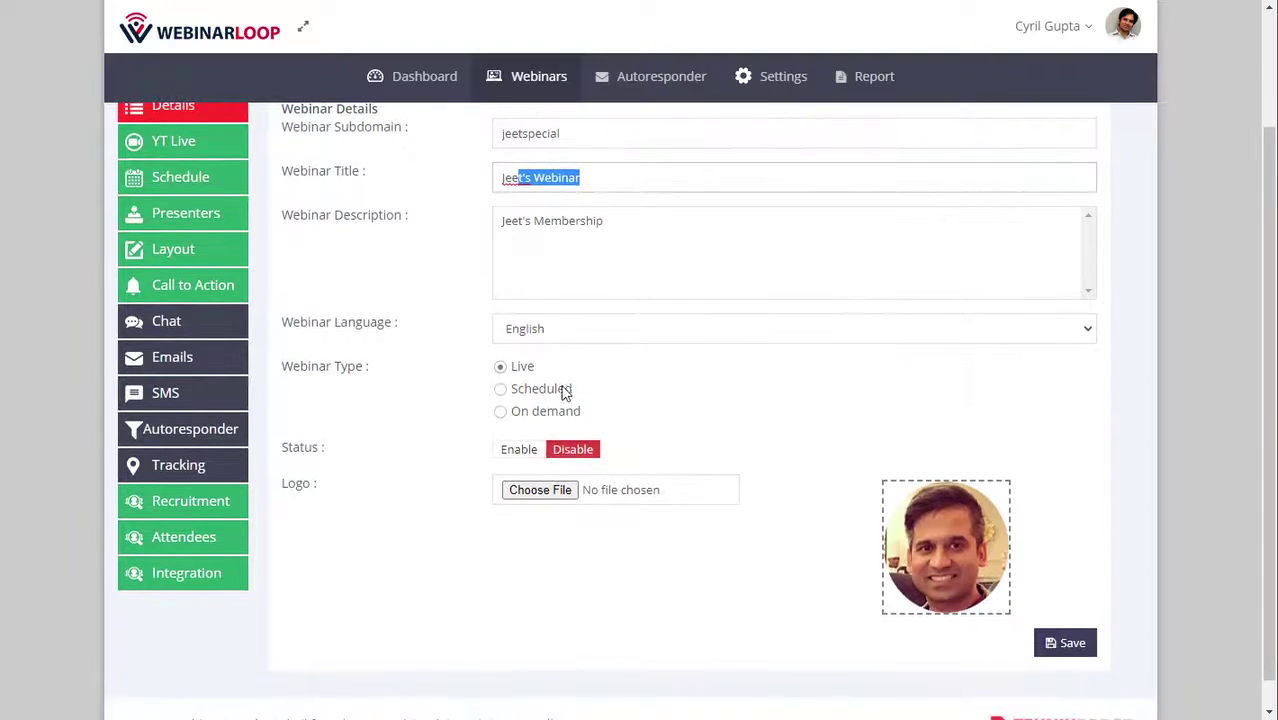
{"action": "left_click", "coordinate": [598, 340]}
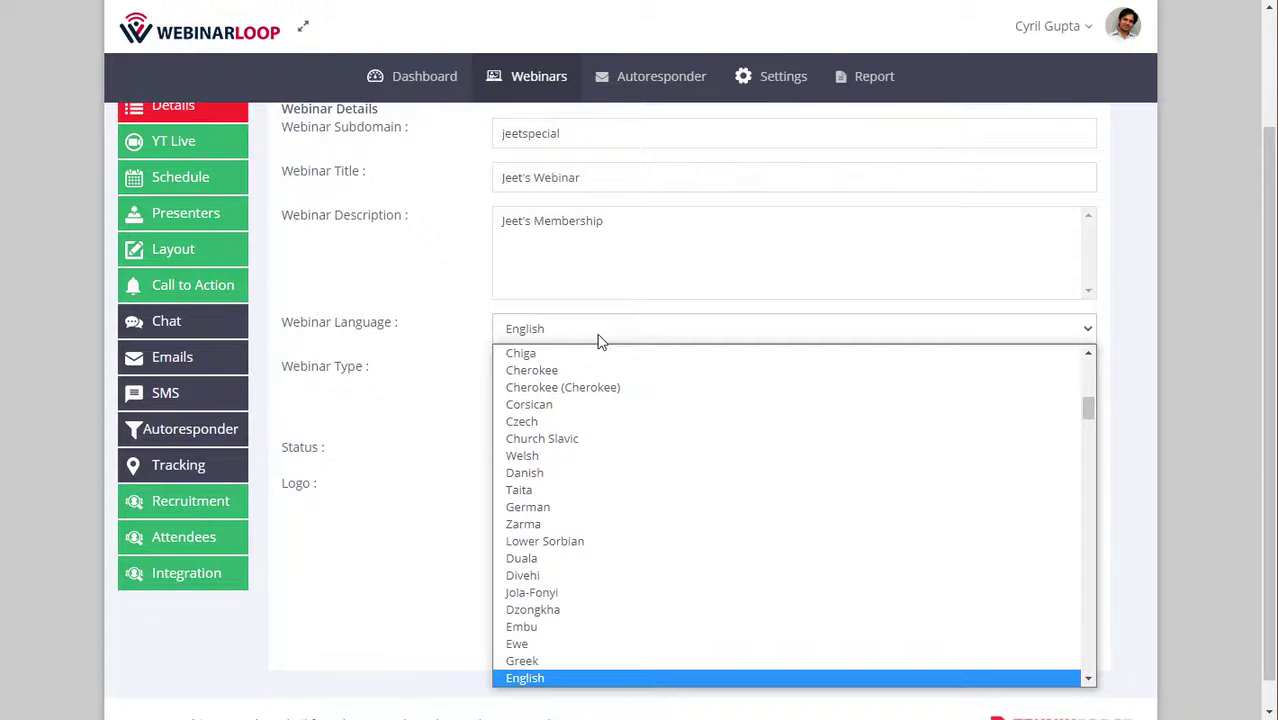
{"action": "left_click", "coordinate": [598, 340]}
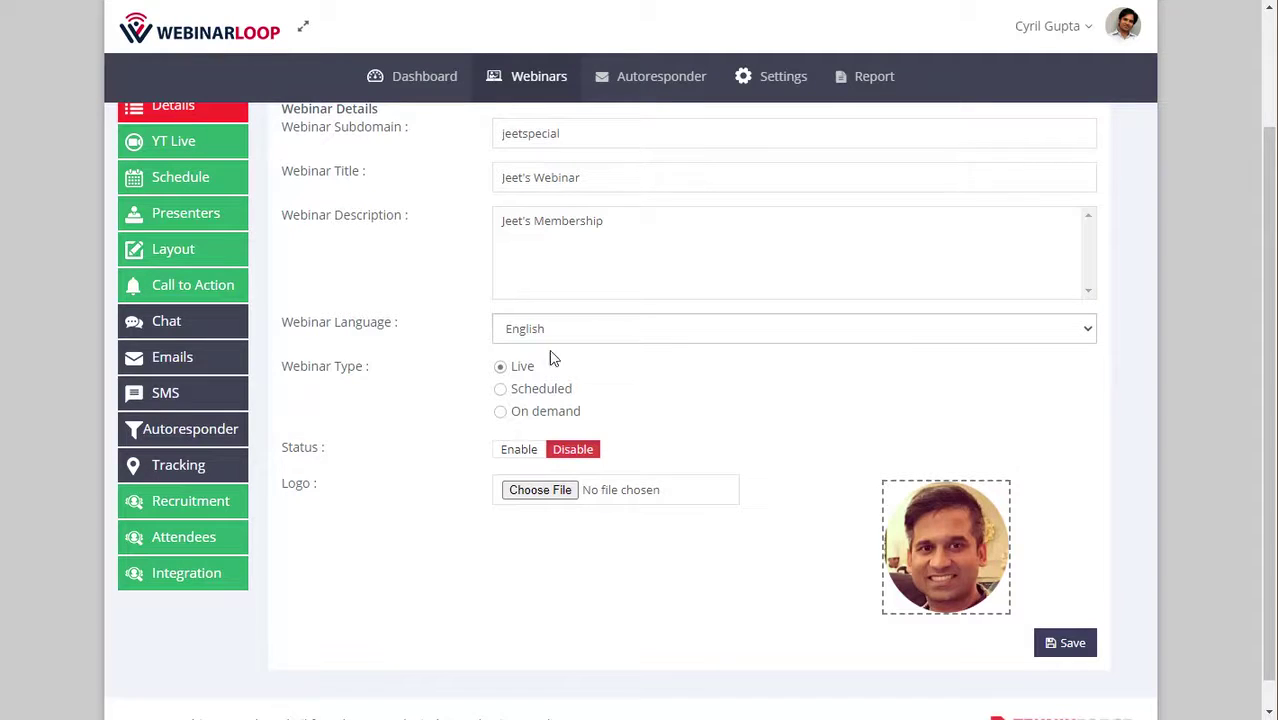
{"action": "scroll", "coordinate": [495, 368], "scroll_direction": "up", "scroll_amount": 1}
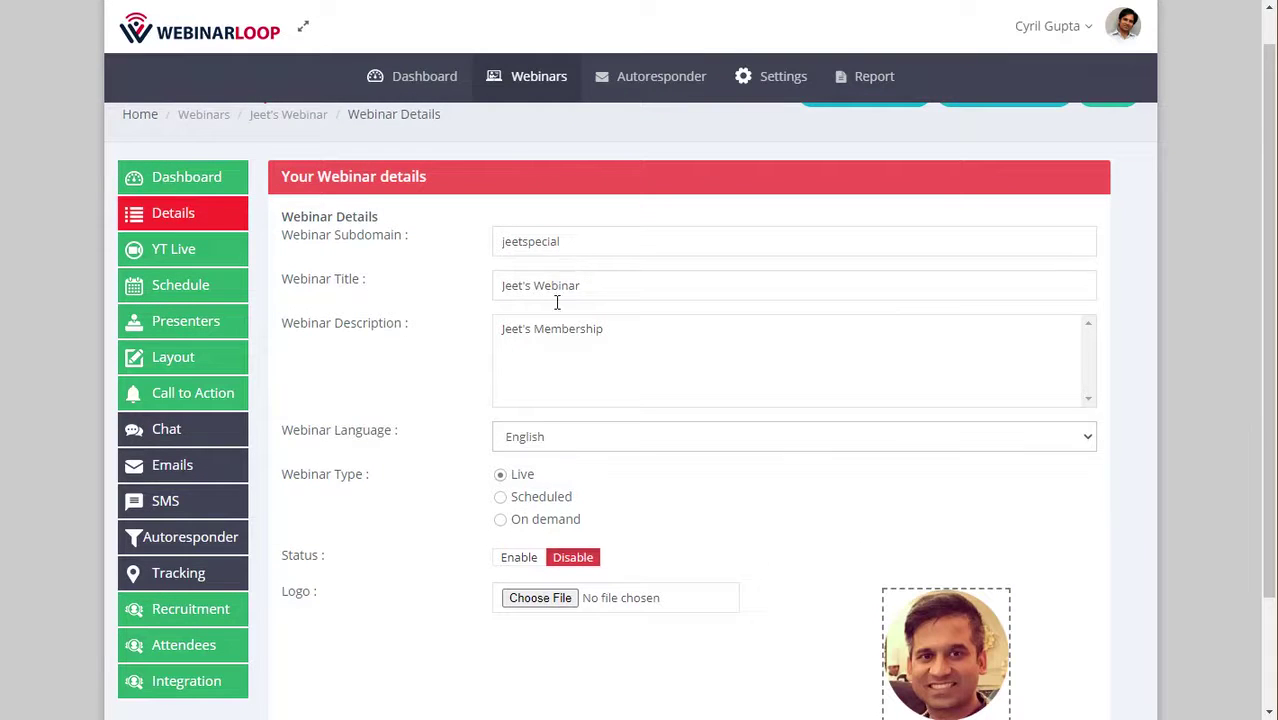
{"action": "scroll", "coordinate": [660, 530], "scroll_direction": "down", "scroll_amount": 2}
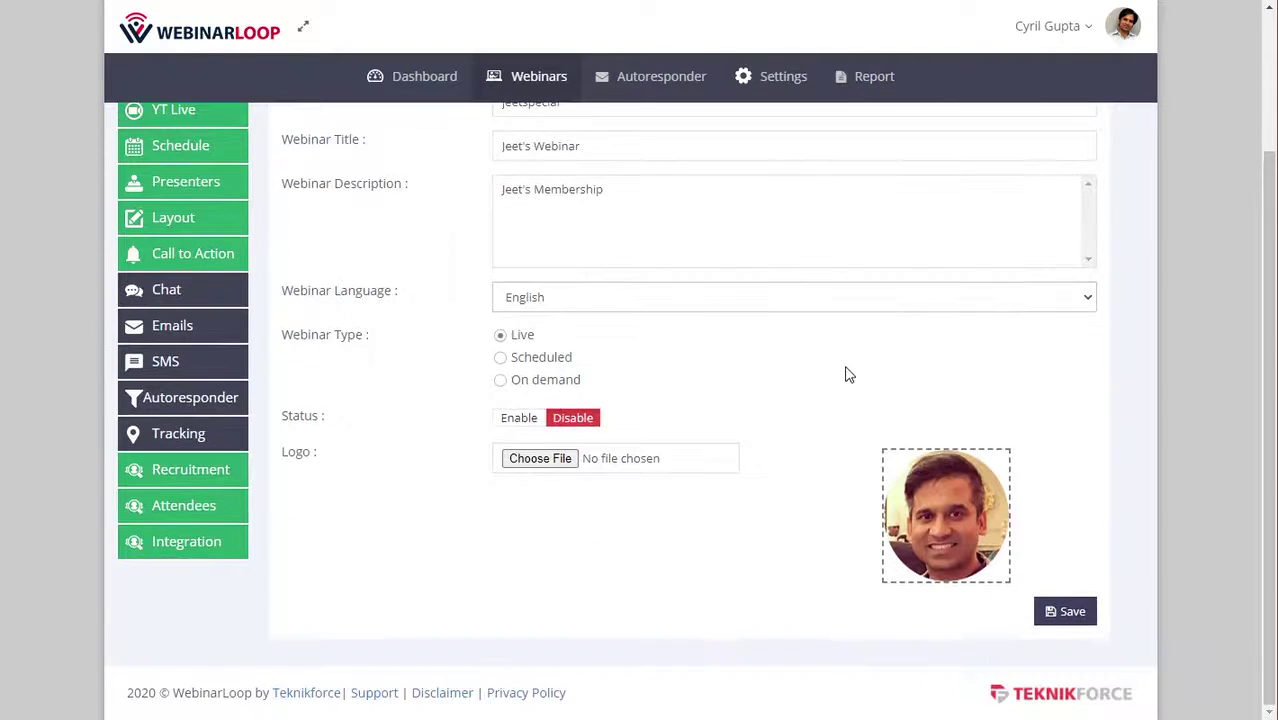
Look through the webinar's setup sections, from Dashboard and Details down to Attendees and Integration
{"action": "scroll", "coordinate": [903, 435], "scroll_direction": "up", "scroll_amount": 2}
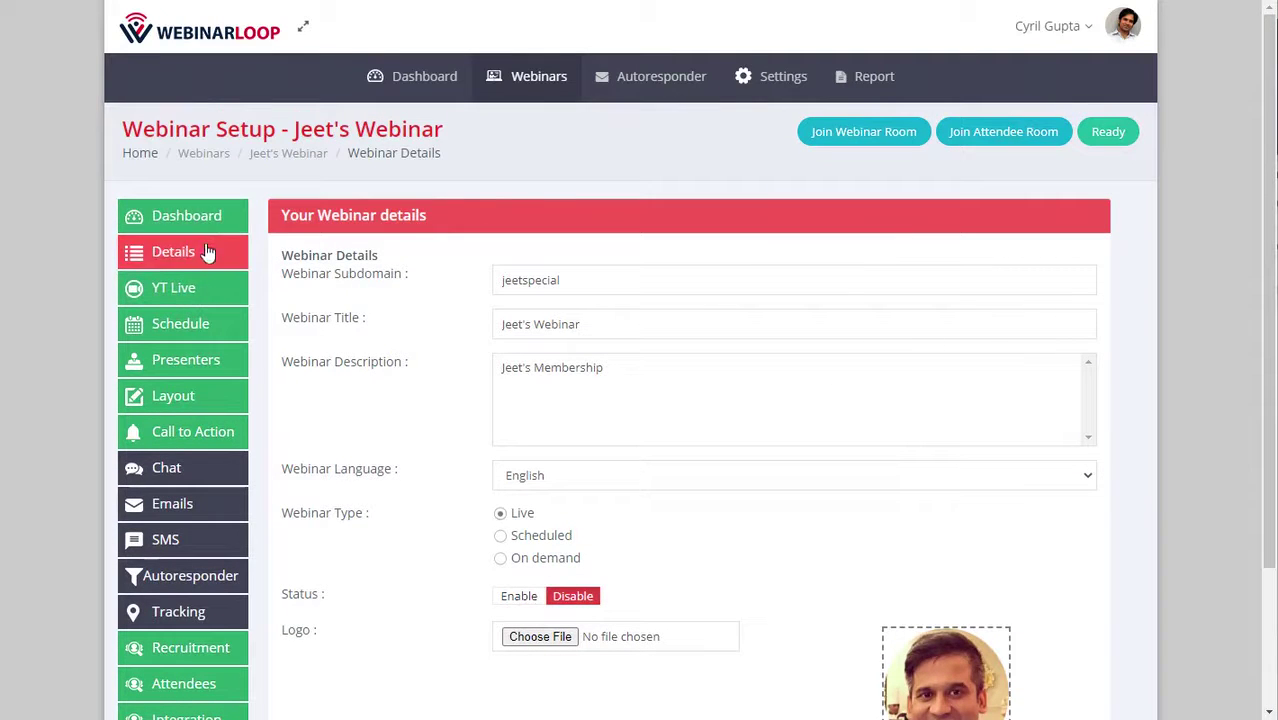
{"action": "scroll", "coordinate": [205, 480], "scroll_direction": "down", "scroll_amount": 2}
{"action": "scroll", "coordinate": [207, 480], "scroll_direction": "up", "scroll_amount": 2}
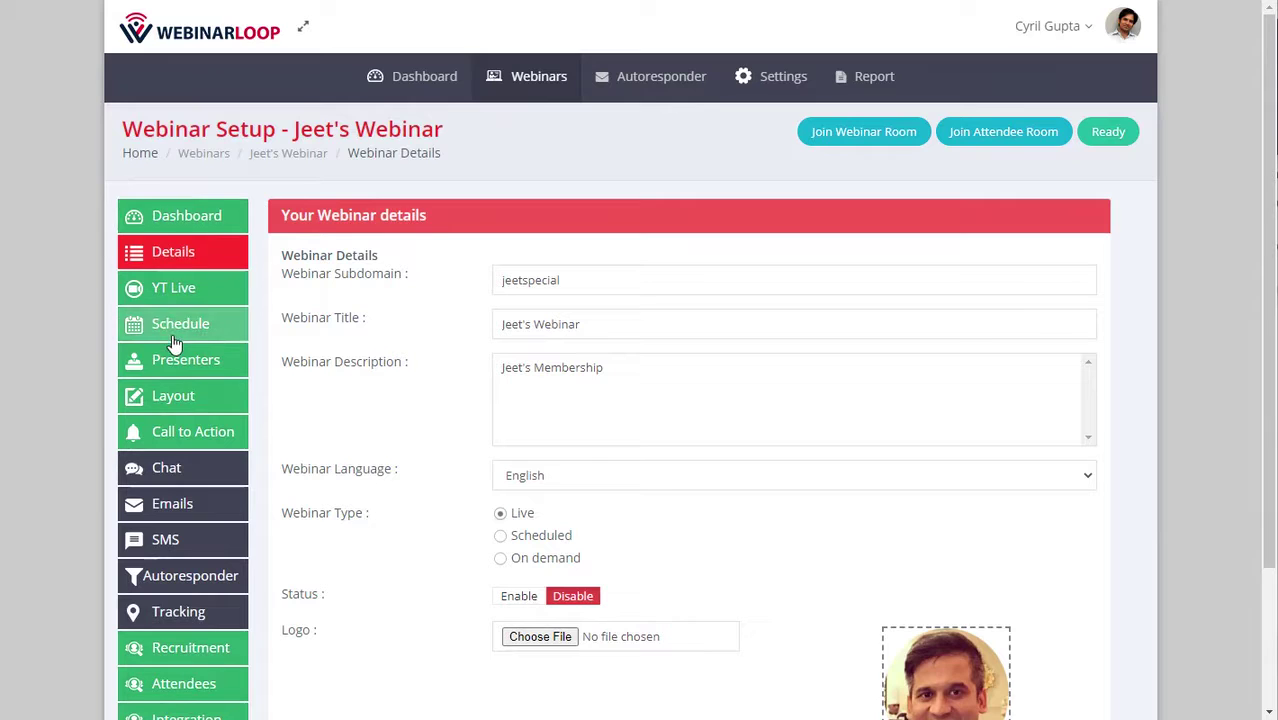
{"action": "scroll", "coordinate": [175, 460], "scroll_direction": "down", "scroll_amount": 2}
{"action": "scroll", "coordinate": [183, 437], "scroll_direction": "up", "scroll_amount": 2}
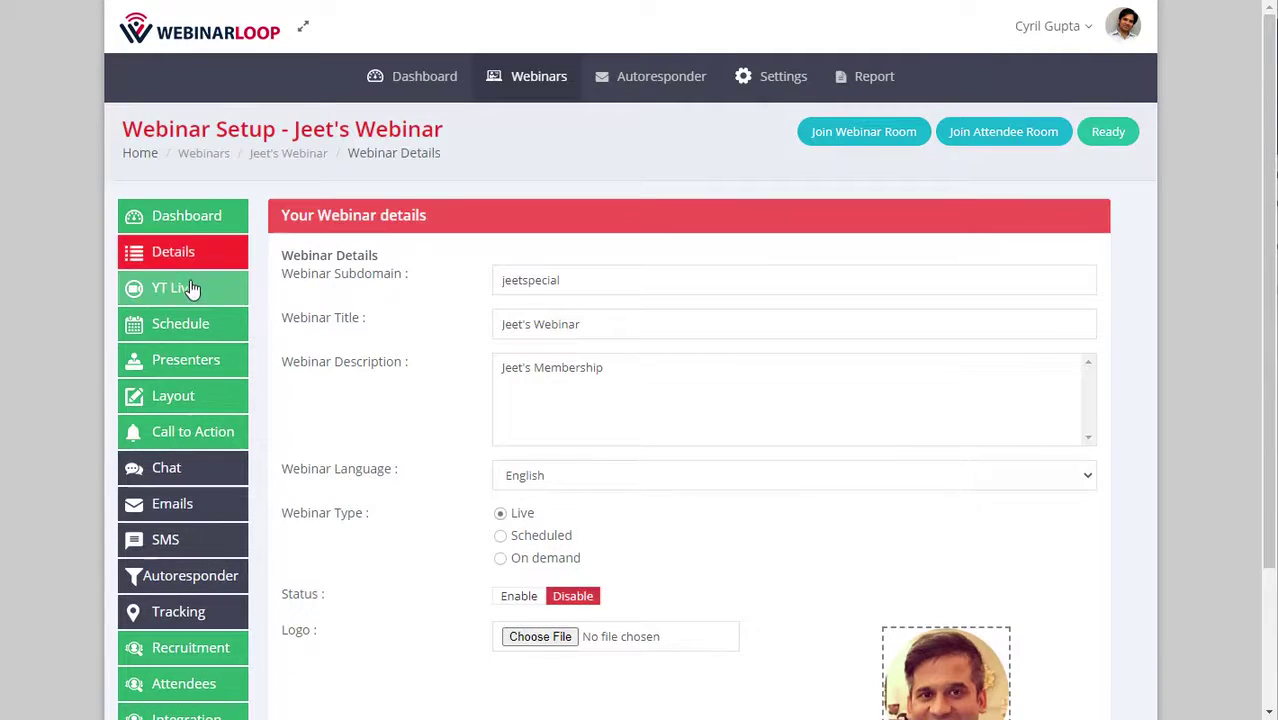
{"action": "scroll", "coordinate": [193, 482], "scroll_direction": "down", "scroll_amount": 2}
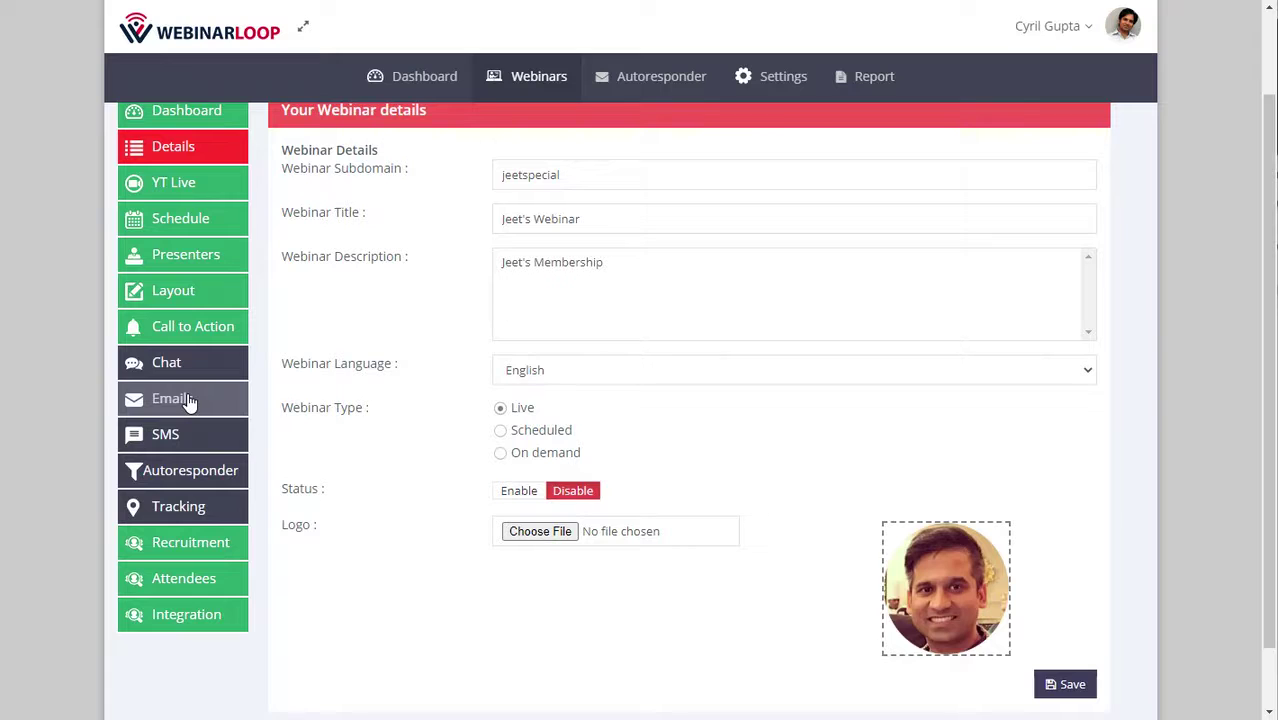
{"action": "scroll", "coordinate": [190, 400], "scroll_direction": "up", "scroll_amount": 2}
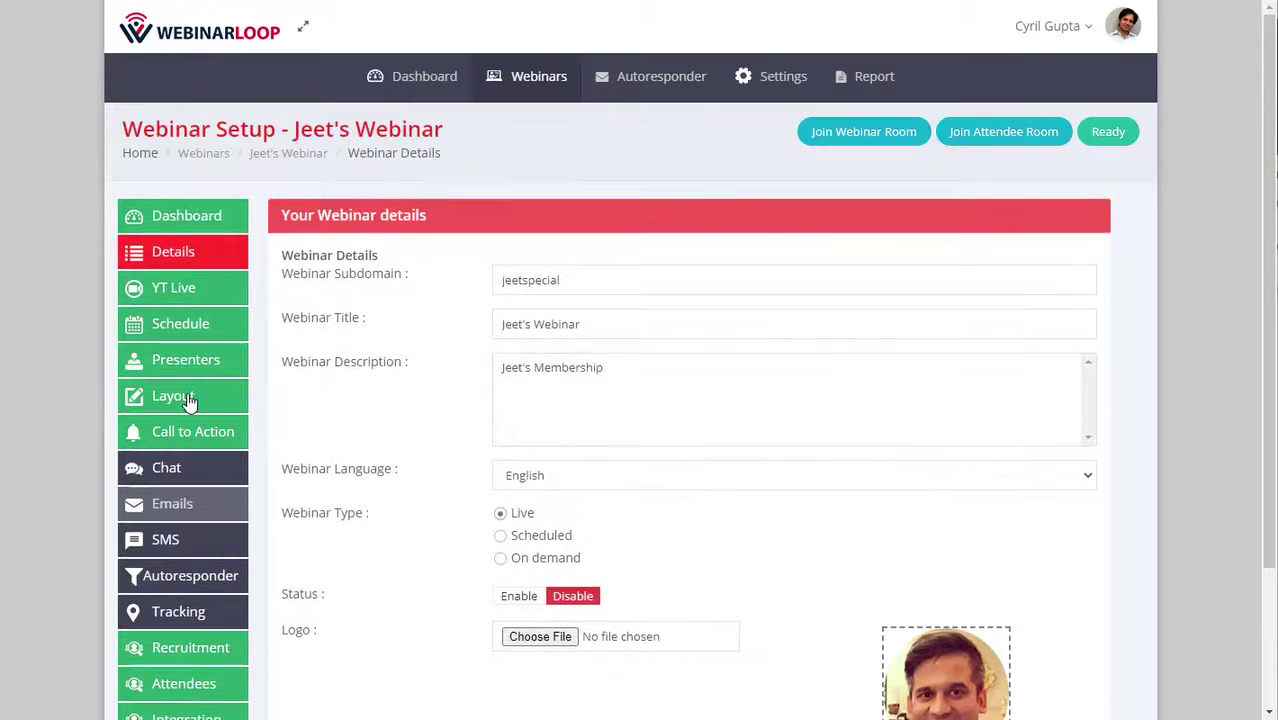
Check the webinar's readiness checklist of items required before going live, and close it
{"action": "left_click", "coordinate": [1101, 136]}
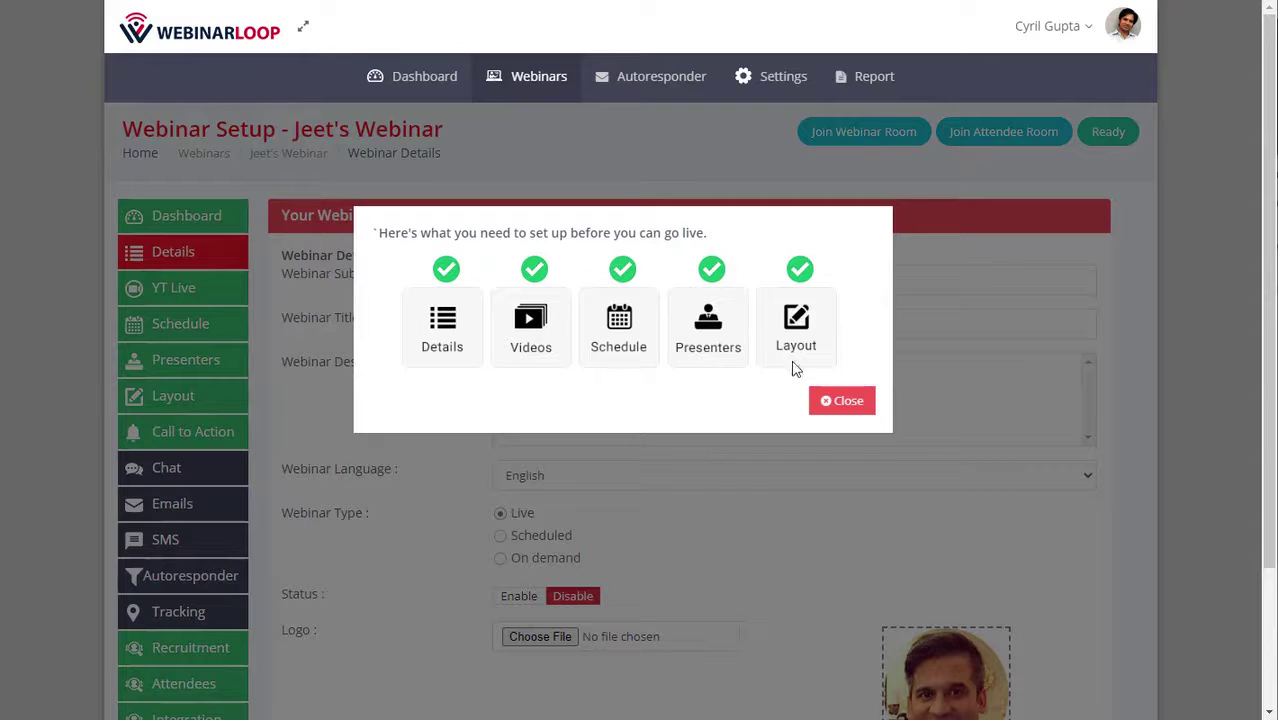
{"action": "left_click_drag", "start_coordinate": [396, 230], "coordinate": [697, 232]}
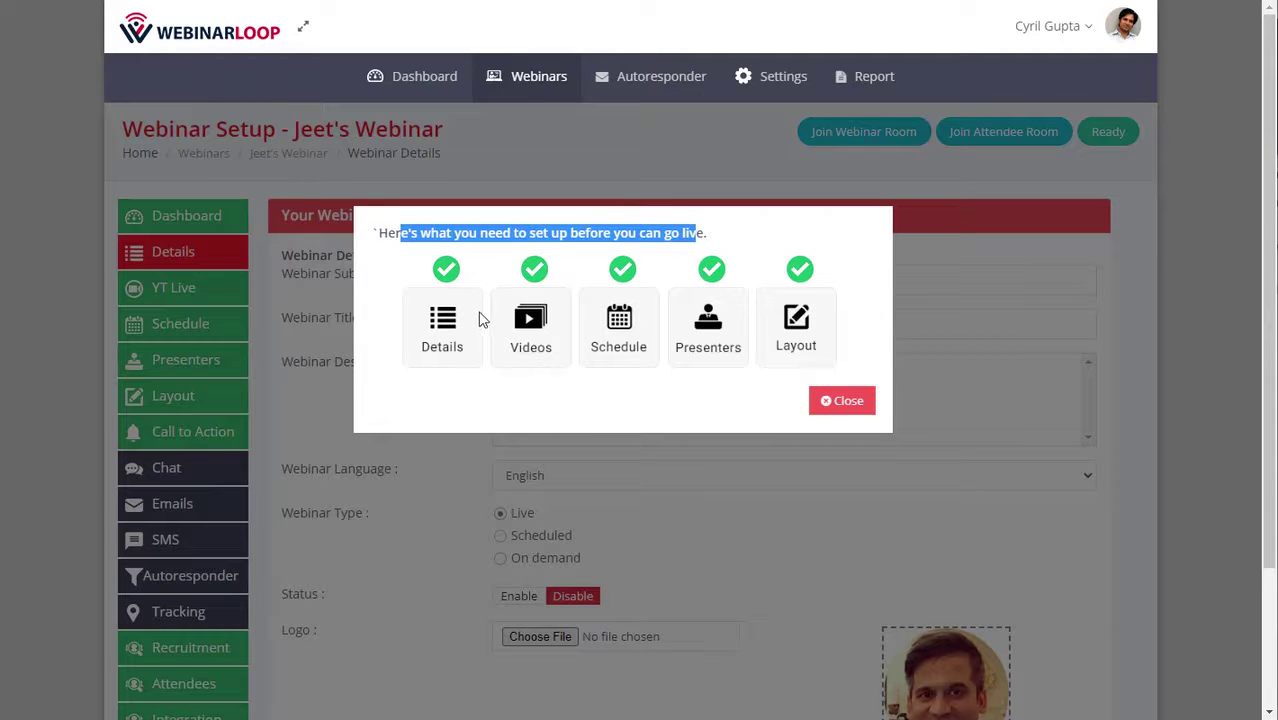
{"action": "left_click", "coordinate": [598, 247]}
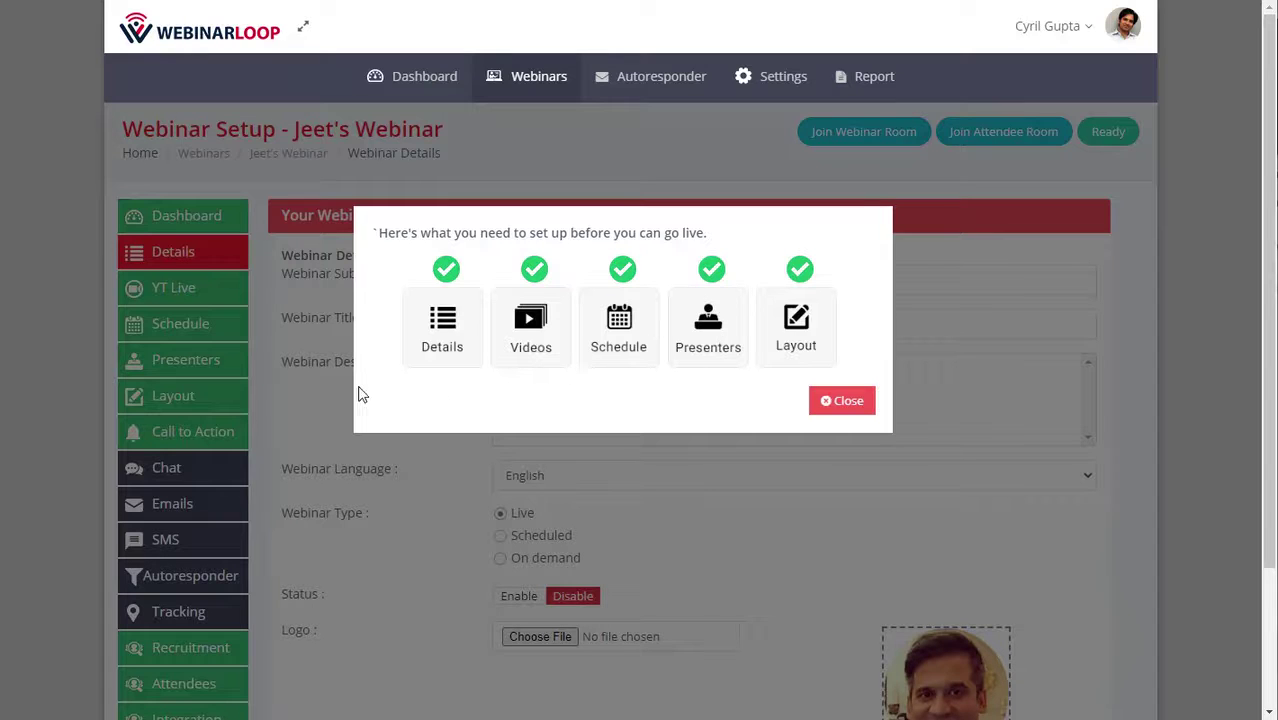
{"action": "left_click", "coordinate": [845, 405]}
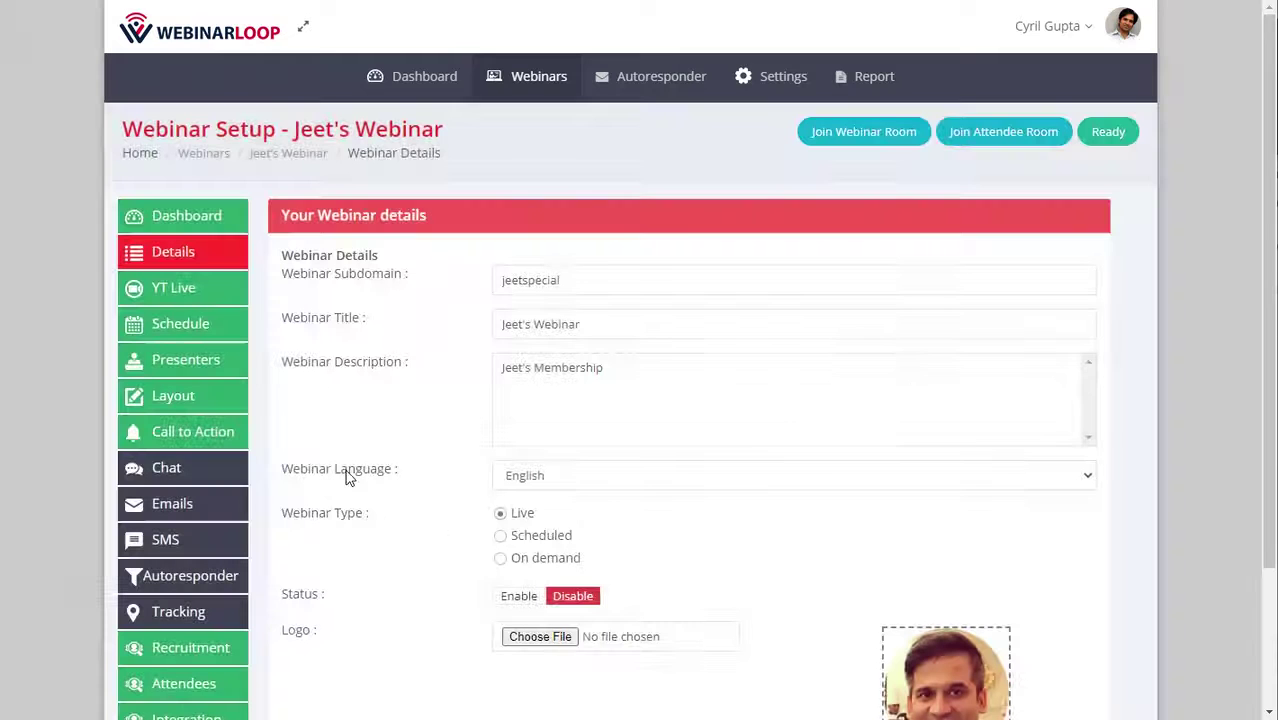
Open the webinar's YT Live setup and review its video URL, stream key and stream URL fields
{"action": "left_click", "coordinate": [192, 289]}
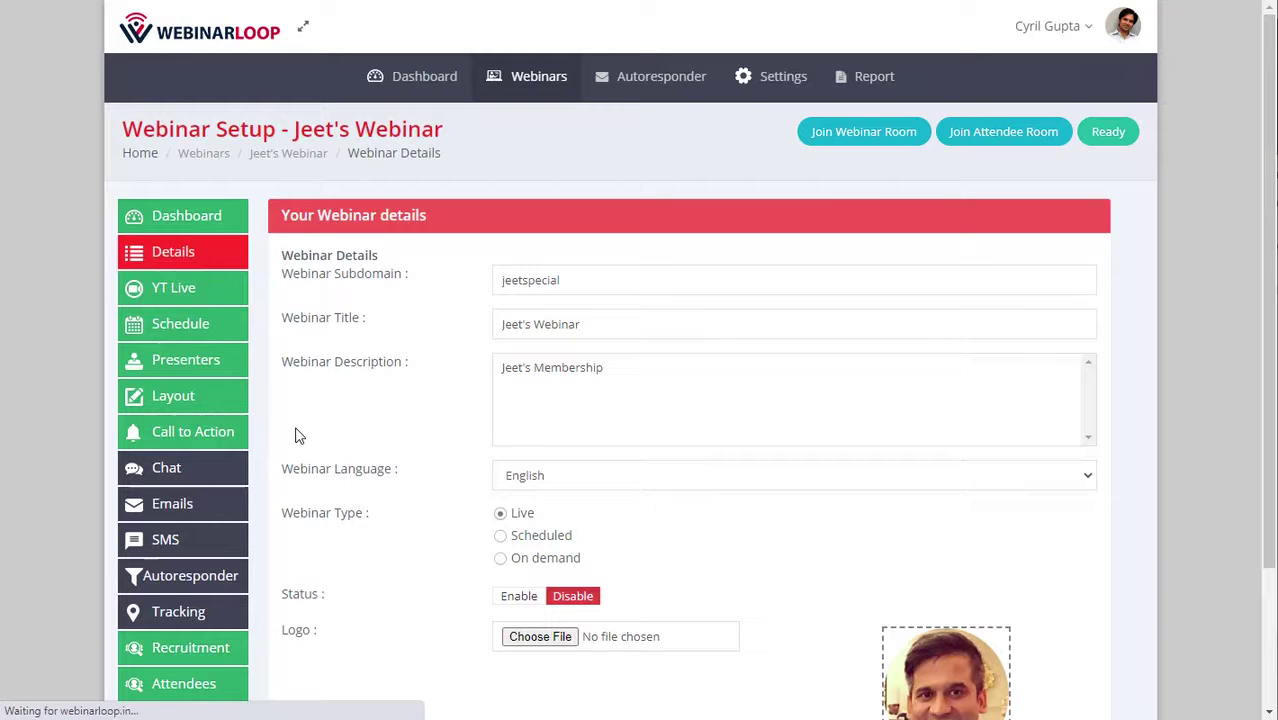
{"action": "scroll", "coordinate": [380, 548], "scroll_direction": "down", "scroll_amount": 2}
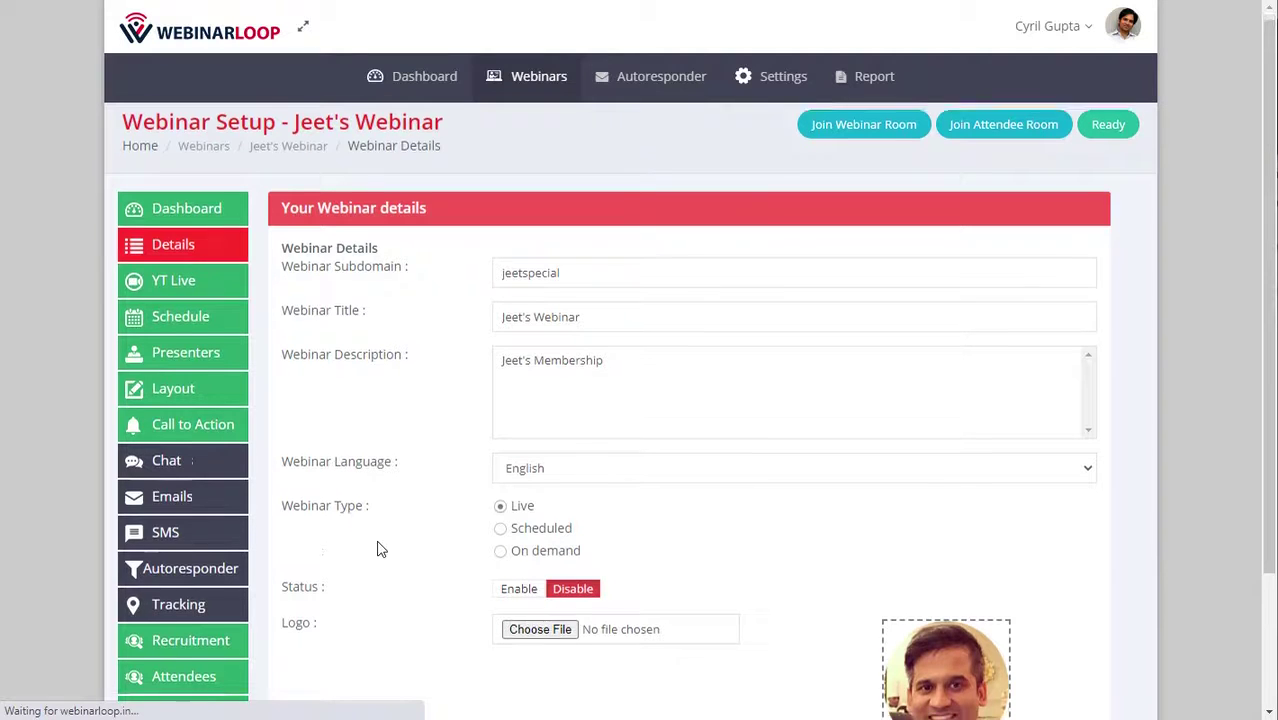
{"action": "scroll", "coordinate": [379, 545], "scroll_direction": "up", "scroll_amount": 2}
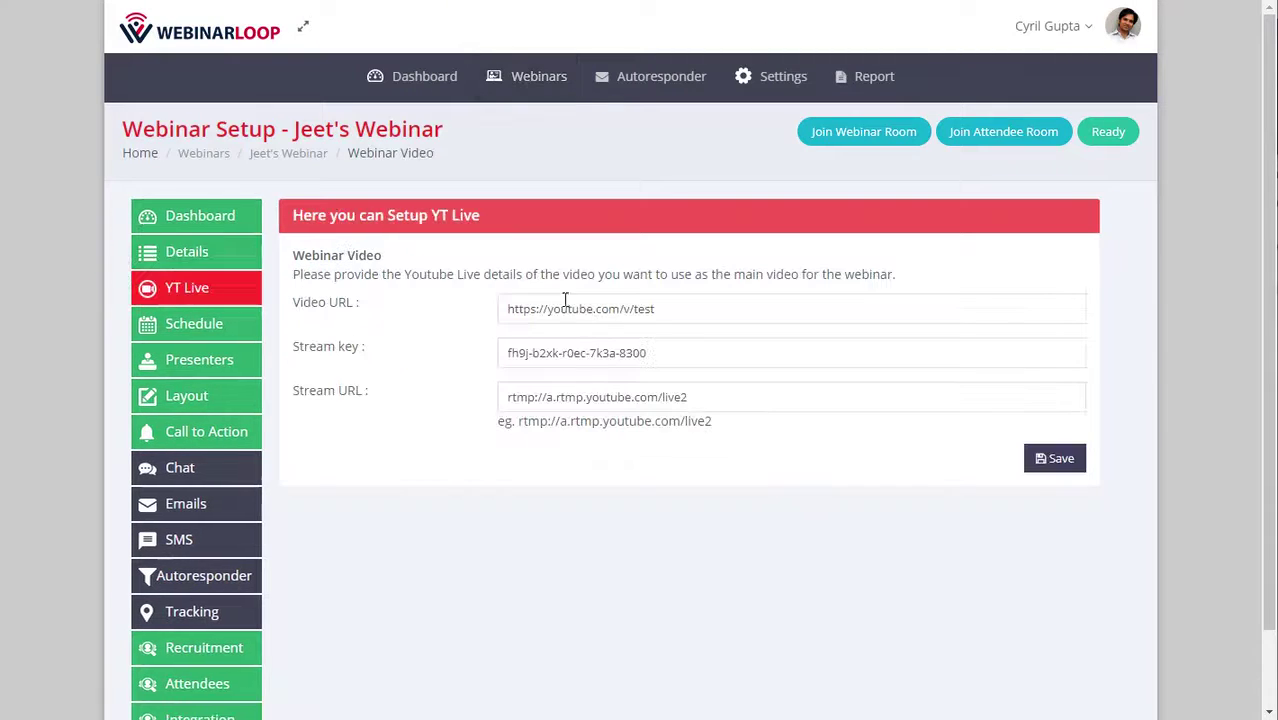
{"action": "left_click_drag", "start_coordinate": [521, 310], "coordinate": [620, 331]}
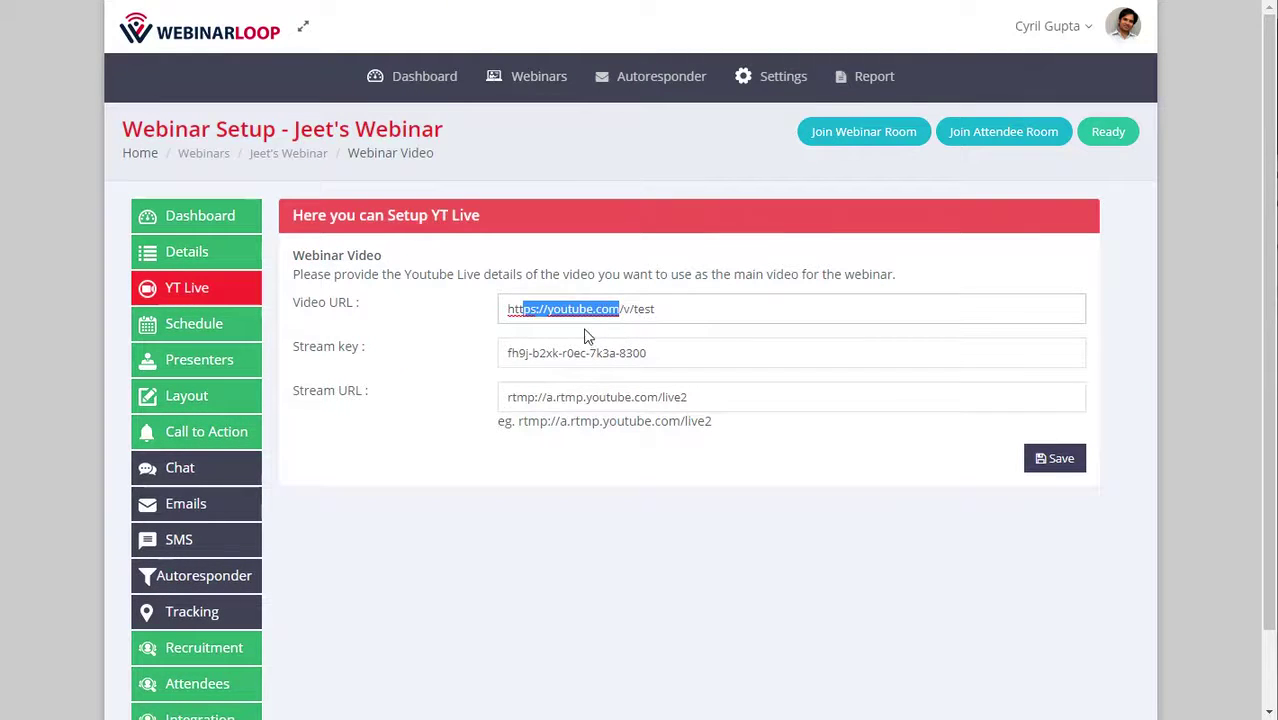
{"action": "left_click", "coordinate": [585, 336]}
{"action": "left_click_drag", "start_coordinate": [533, 392], "coordinate": [774, 399]}
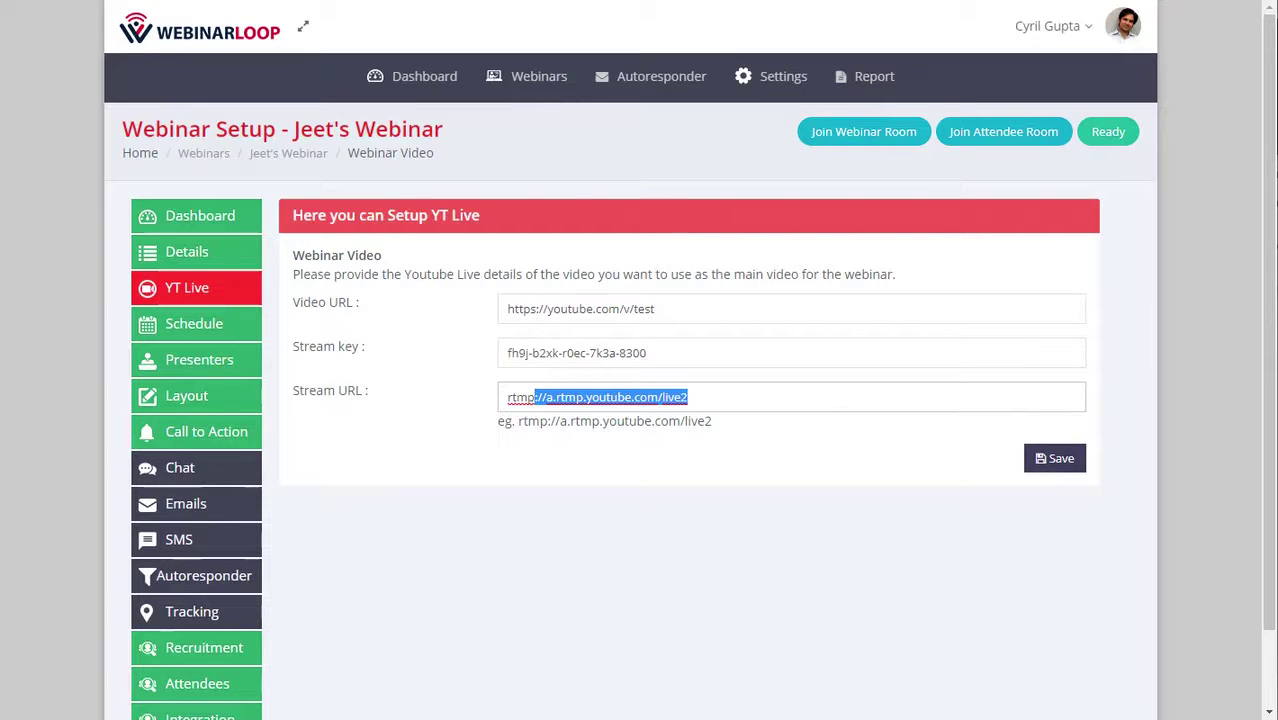
Open the webinar's Schedule setup and examine the schedule type, date and time options
{"action": "left_click", "coordinate": [1137, 175]}
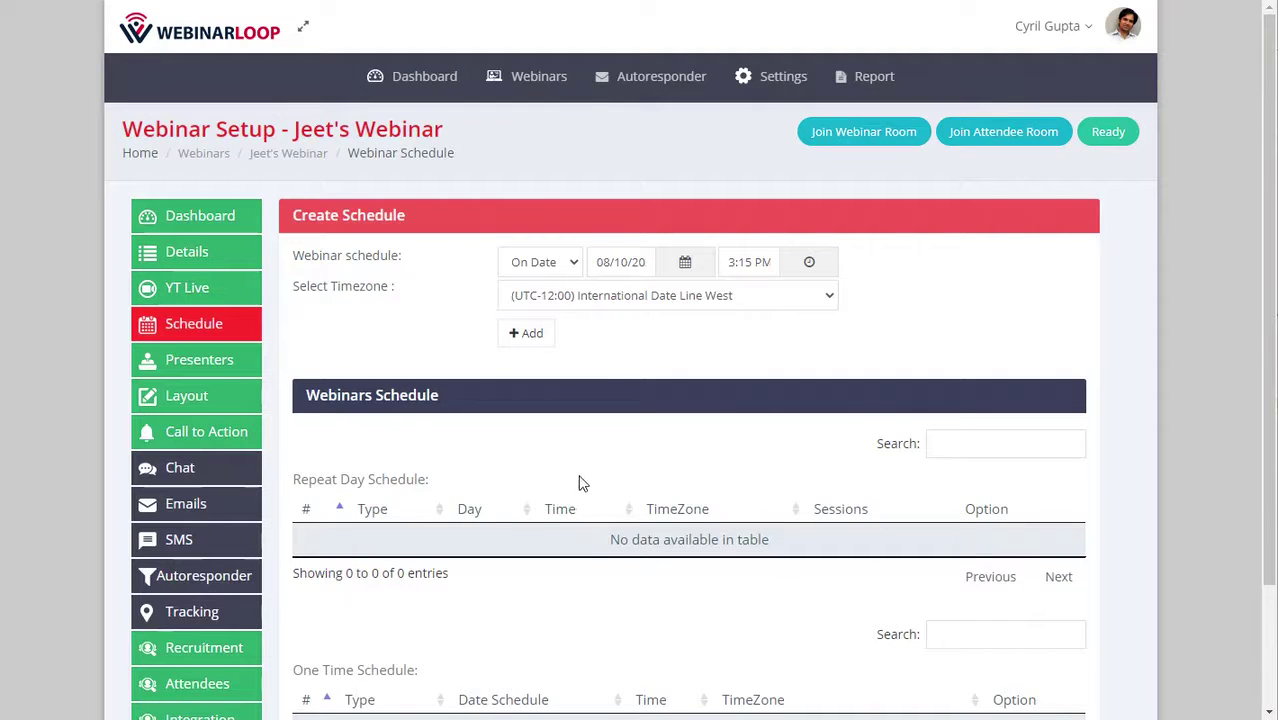
{"action": "left_click", "coordinate": [542, 263]}
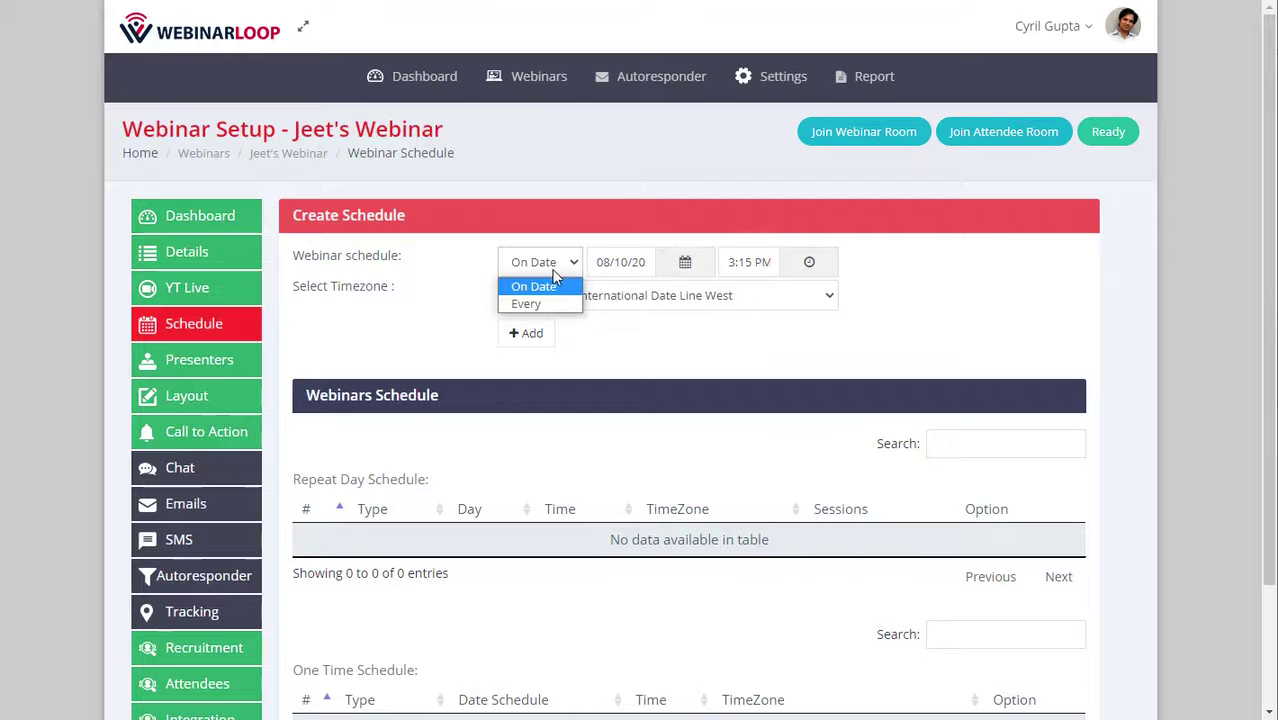
{"action": "left_click", "coordinate": [612, 264]}
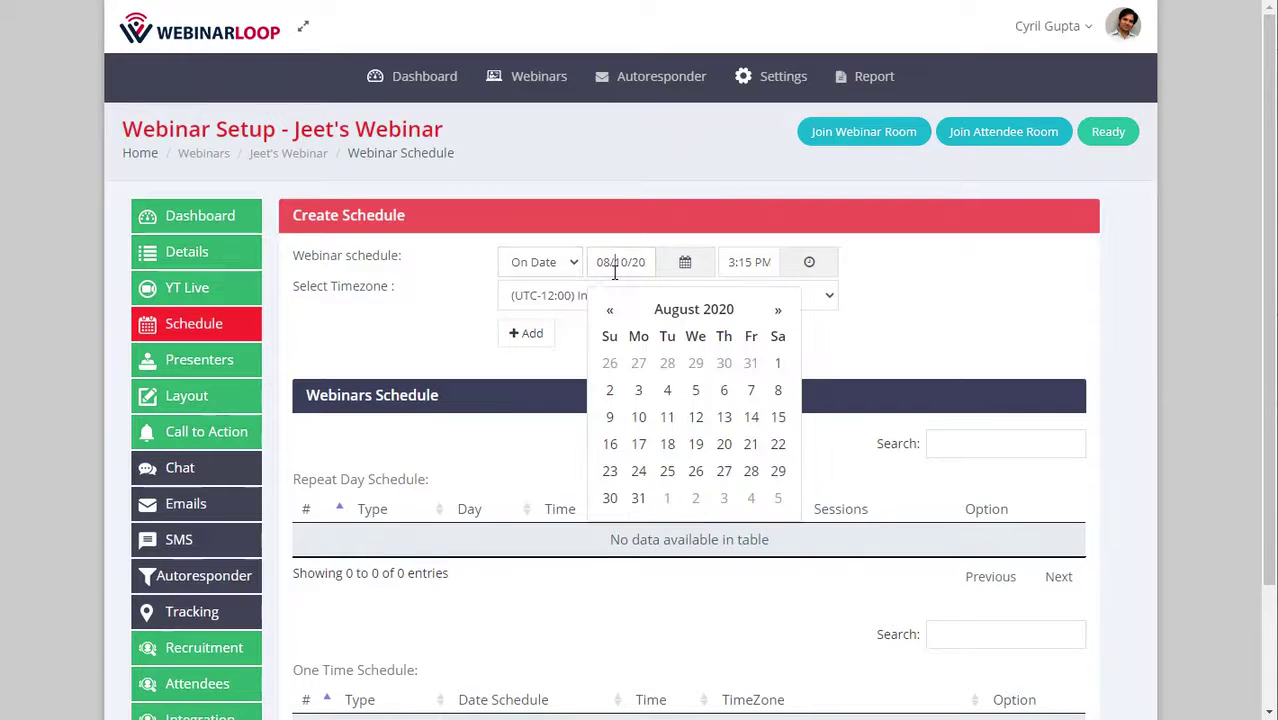
{"action": "left_click", "coordinate": [748, 264]}
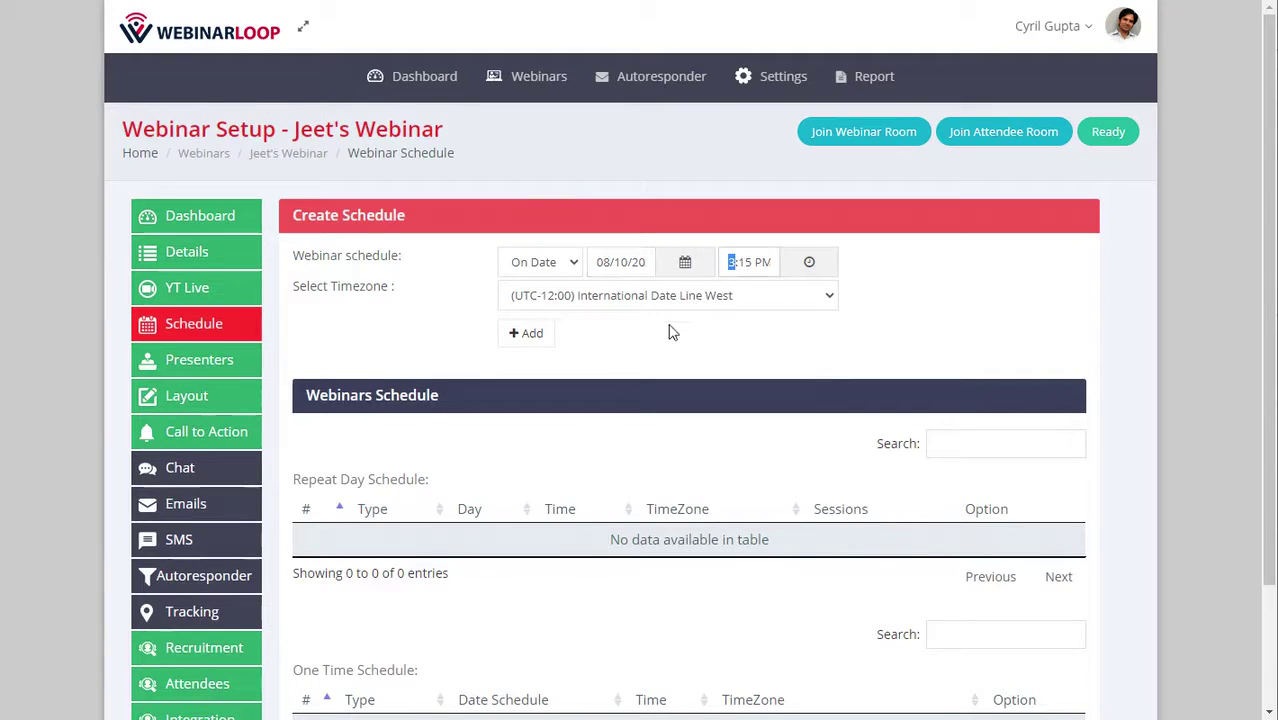
Look through the timezone options for the webinar schedule and examine the repeat day and one time schedule tables
{"action": "left_click", "coordinate": [611, 297]}
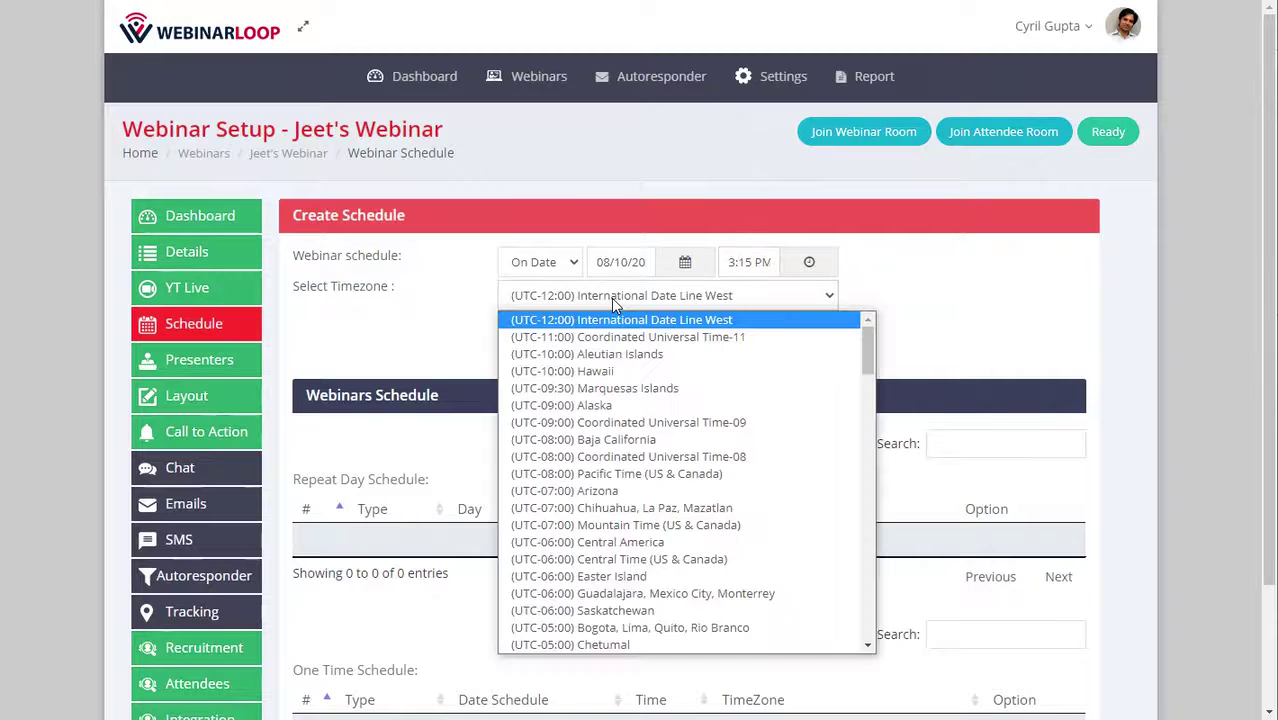
{"action": "left_click", "coordinate": [611, 298]}
{"action": "left_click", "coordinate": [520, 335]}
{"action": "scroll", "coordinate": [447, 540], "scroll_direction": "down", "scroll_amount": 2}
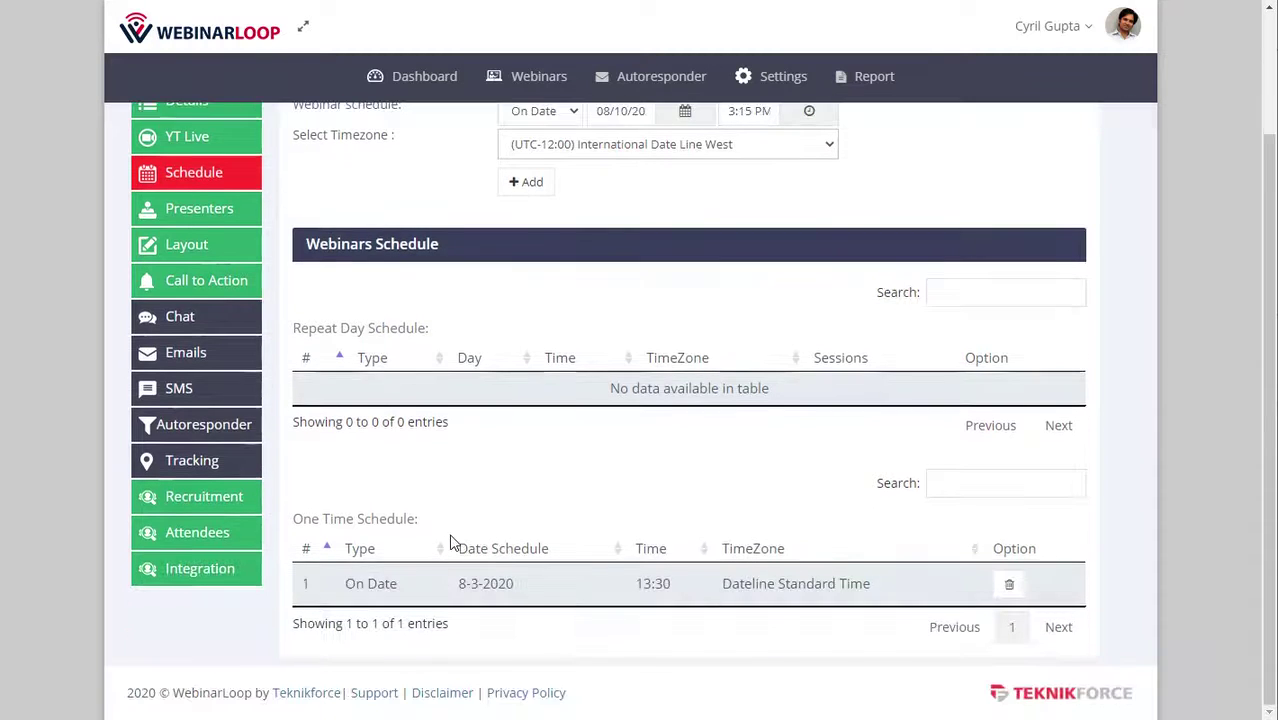
{"action": "scroll", "coordinate": [450, 542], "scroll_direction": "up", "scroll_amount": 2}
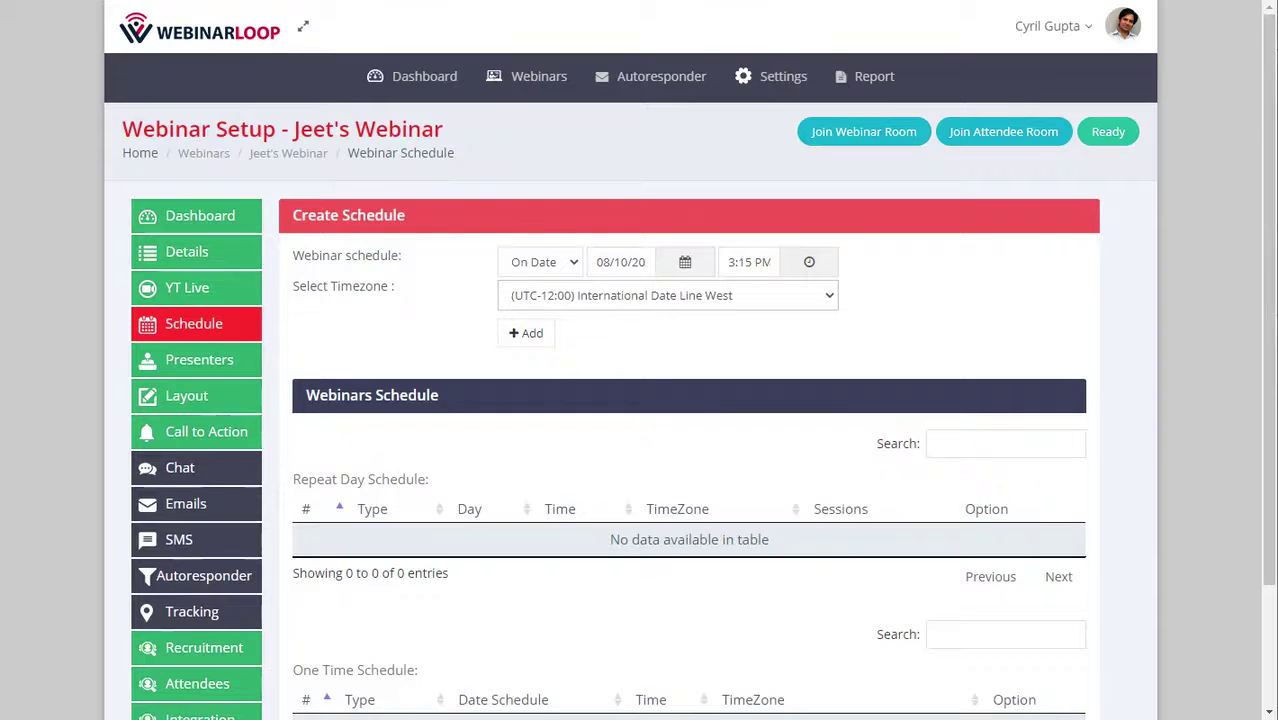
Open the webinar's Presenters setup and review the presenter email field and the added and invited presenter lists
{"action": "left_click", "coordinate": [170, 356]}
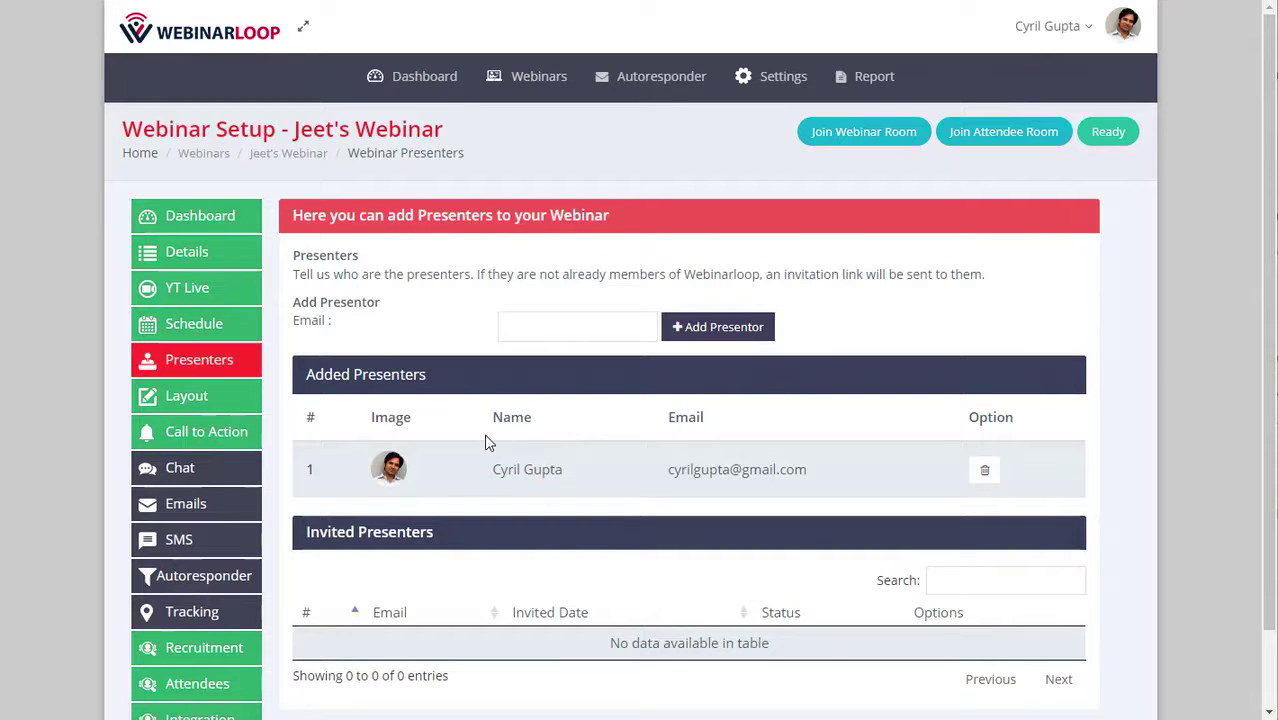
{"action": "scroll", "coordinate": [487, 441], "scroll_direction": "down", "scroll_amount": 1}
{"action": "scroll", "coordinate": [484, 443], "scroll_direction": "up", "scroll_amount": 1}
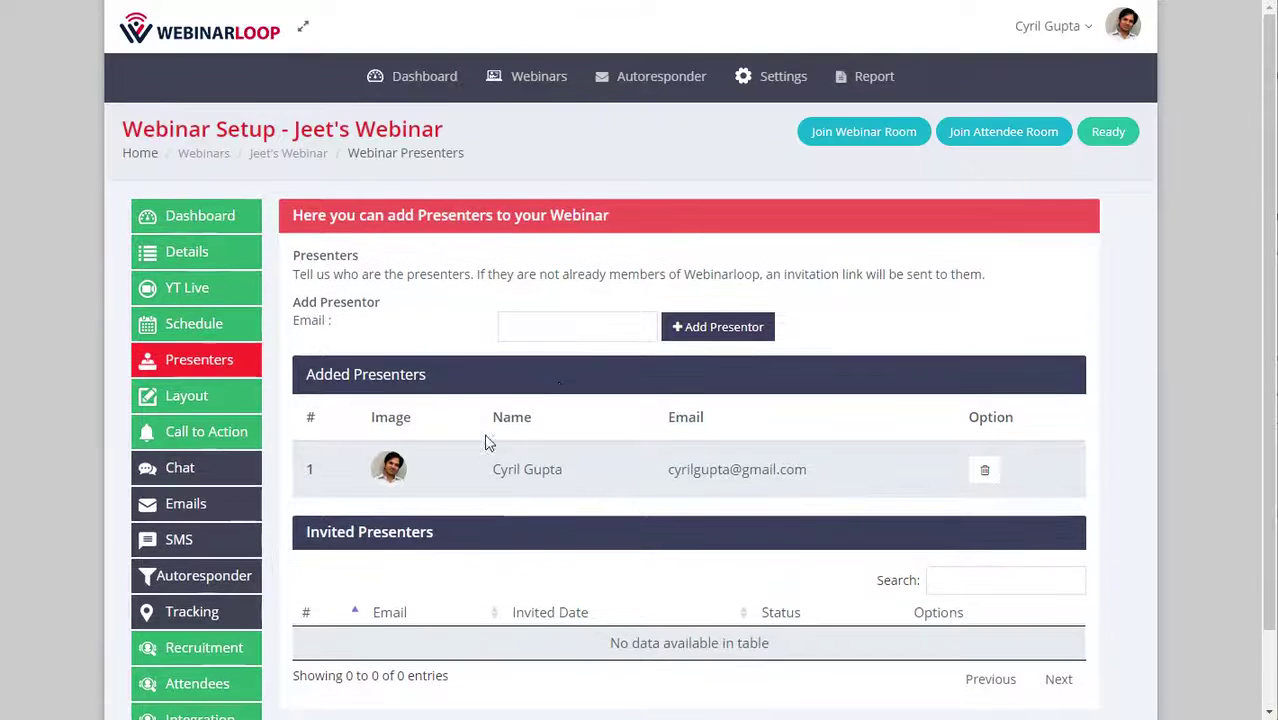
{"action": "left_click", "coordinate": [578, 337]}
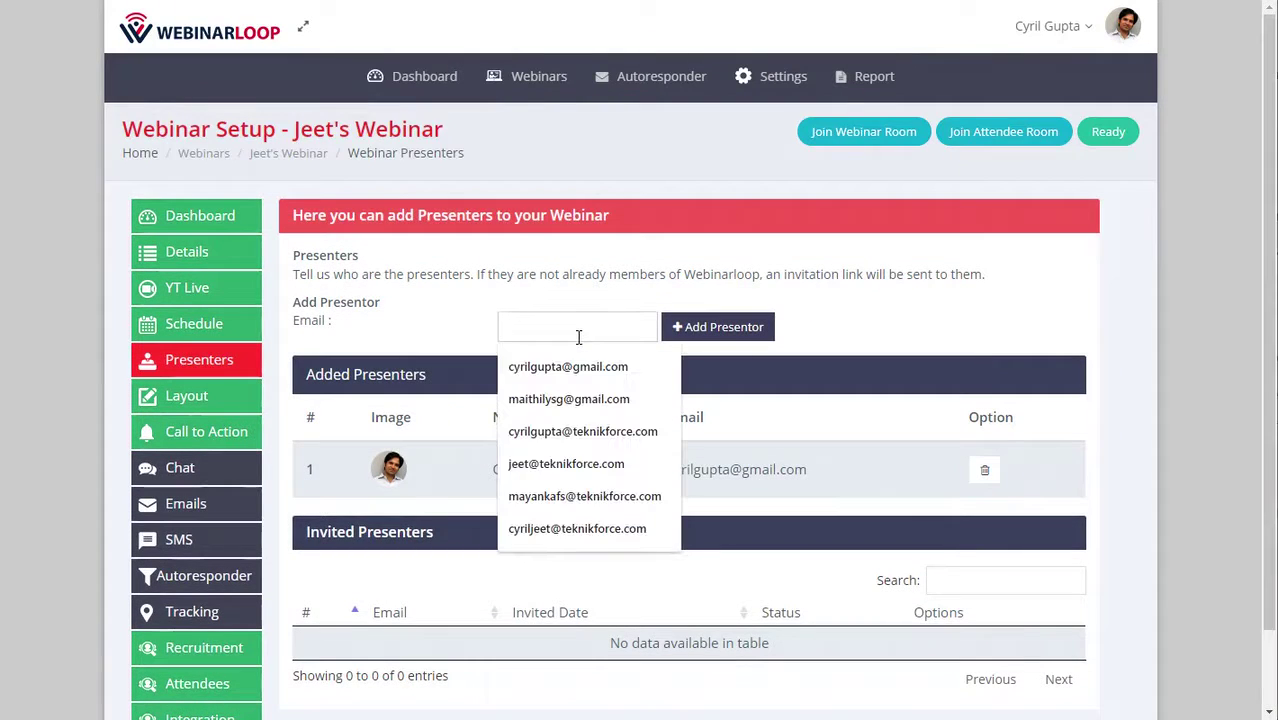
{"action": "left_click", "coordinate": [448, 348]}
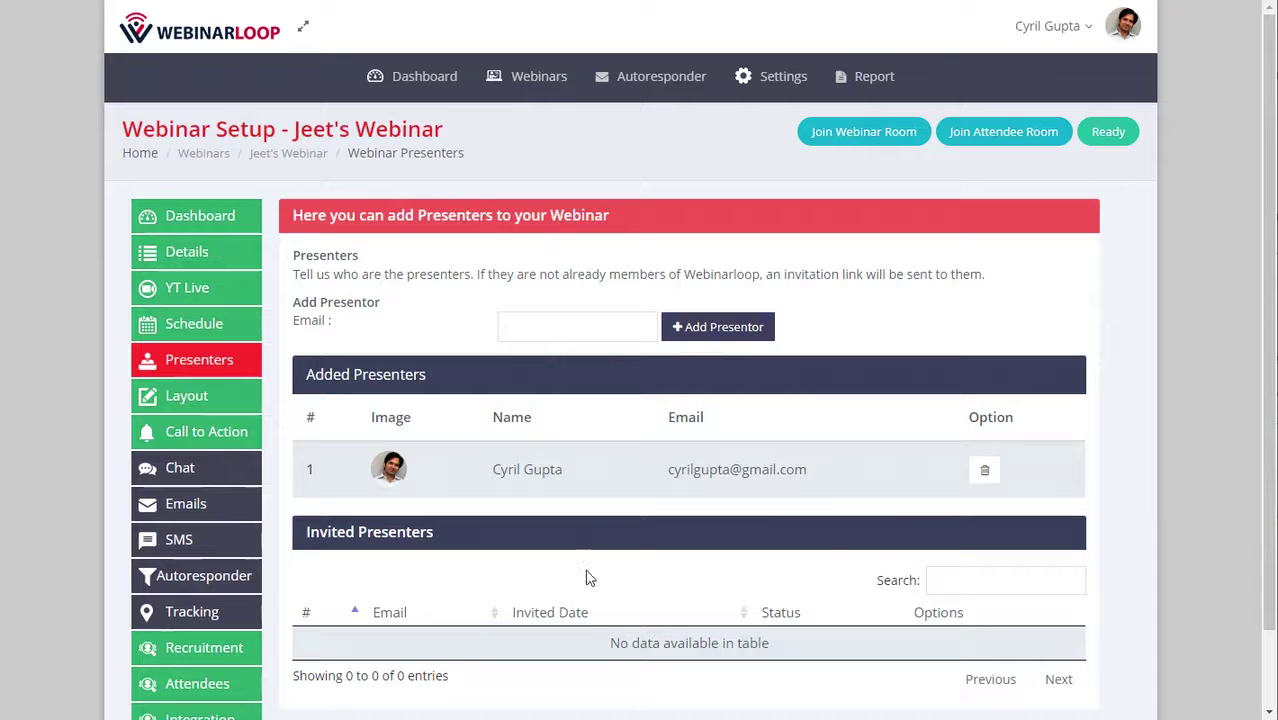
{"action": "scroll", "coordinate": [596, 616], "scroll_direction": "down", "scroll_amount": 1}
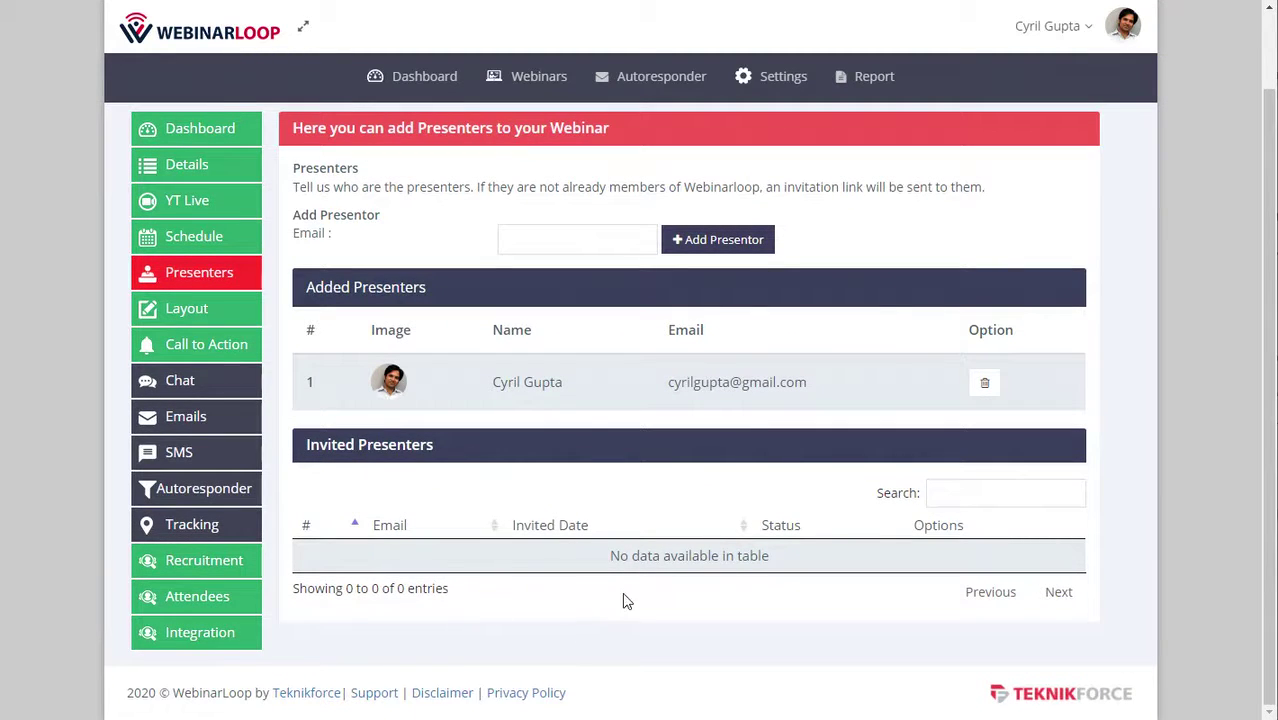
{"action": "scroll", "coordinate": [616, 588], "scroll_direction": "up", "scroll_amount": 1}
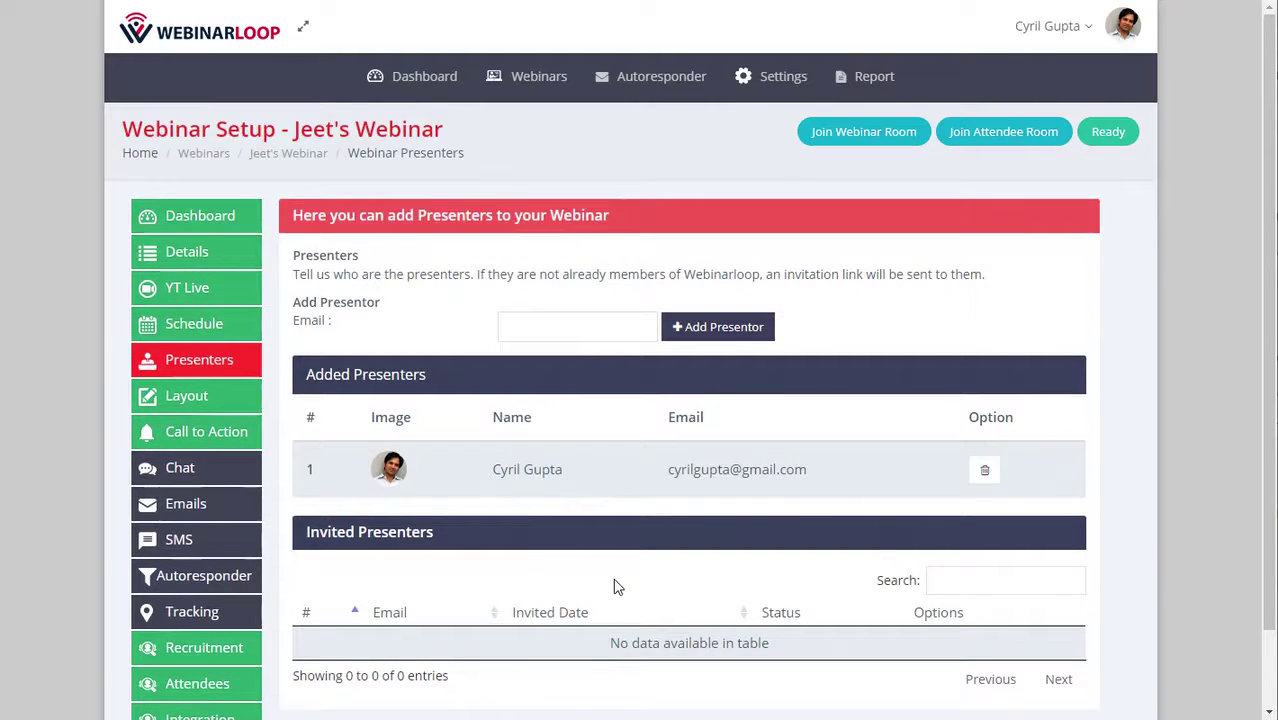
Open the webinar's Layout setup and browse the registration templates available for selection and customization
{"action": "left_click", "coordinate": [186, 395]}
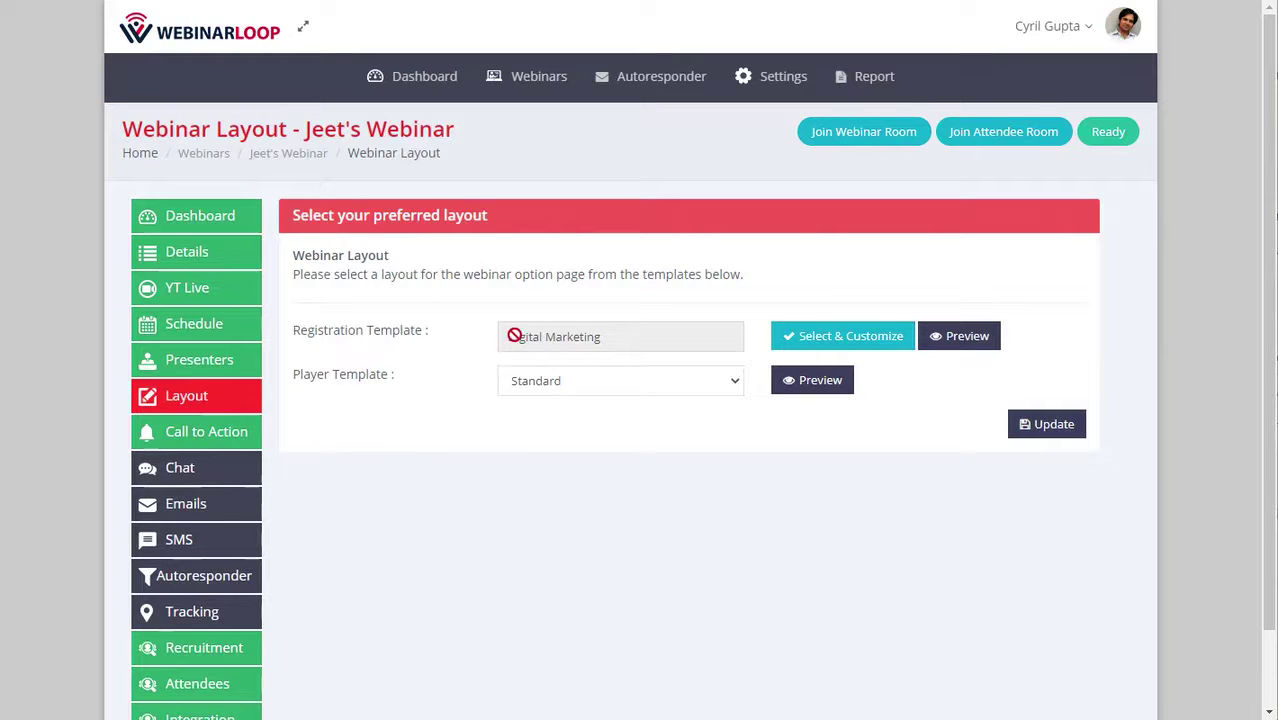
{"action": "left_click", "coordinate": [819, 337]}
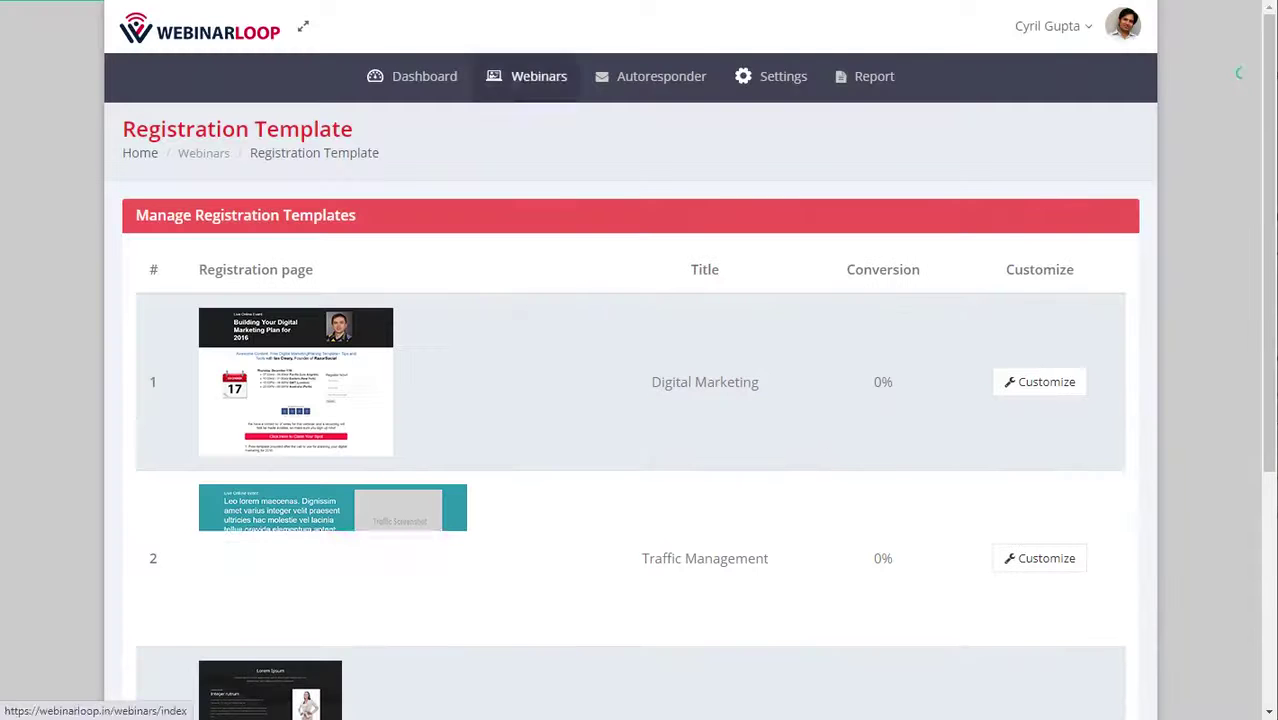
{"action": "scroll", "coordinate": [472, 276], "scroll_direction": "down", "scroll_amount": 3}
{"action": "scroll", "coordinate": [472, 276], "scroll_direction": "down", "scroll_amount": 4}
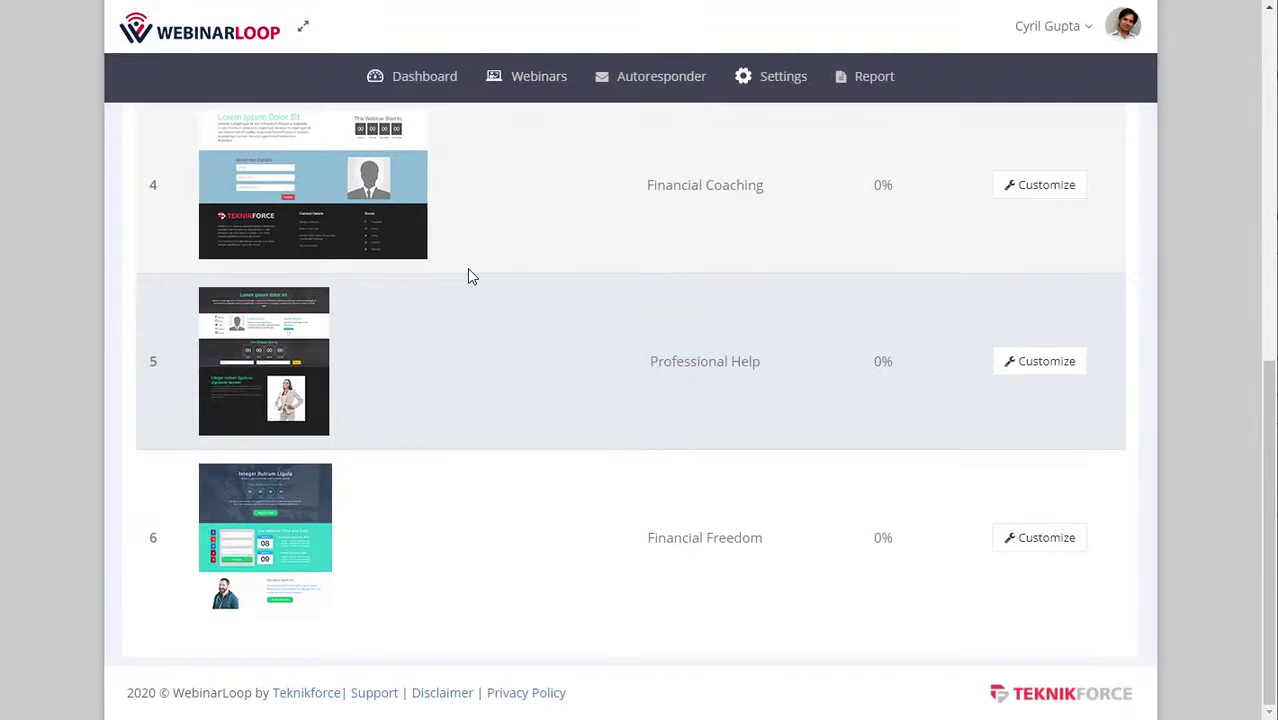
{"action": "scroll", "coordinate": [473, 291], "scroll_direction": "up", "scroll_amount": 3}
{"action": "scroll", "coordinate": [473, 296], "scroll_direction": "up", "scroll_amount": 3}
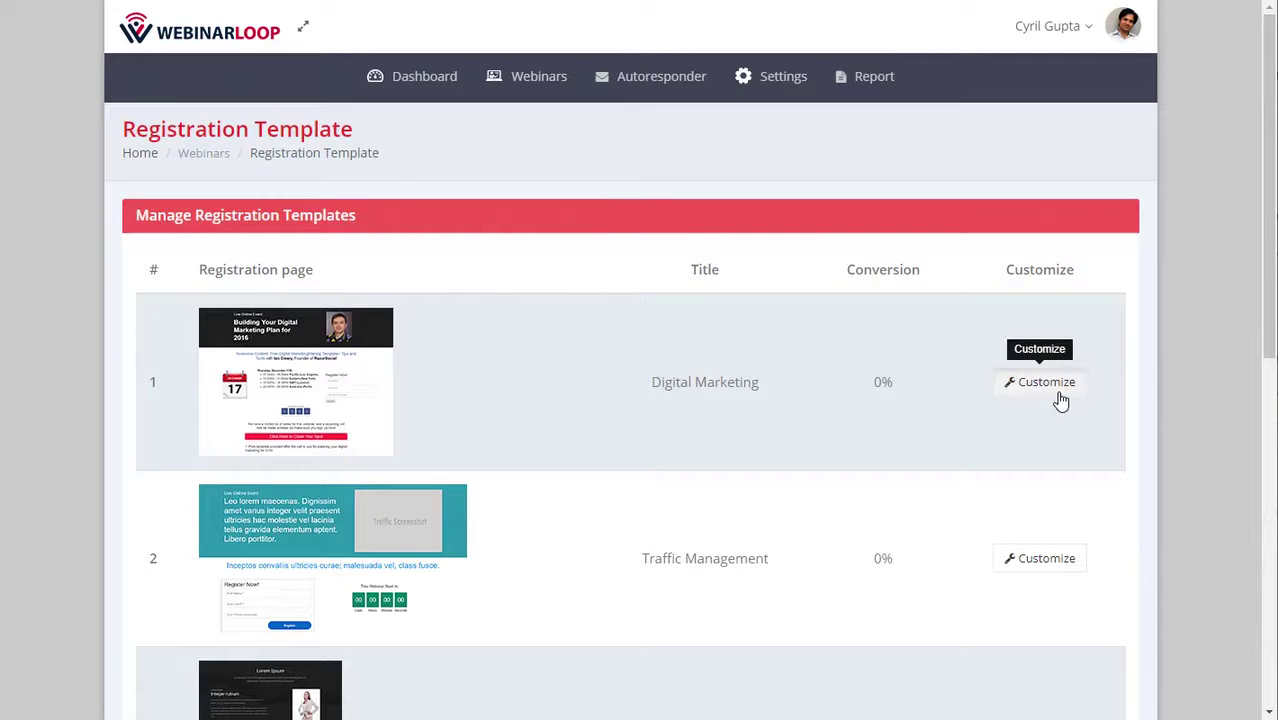
Open the Digital Marketing registration template for customization and inspect its heading, photo and remaining page content
{"action": "left_click", "coordinate": [1028, 390]}
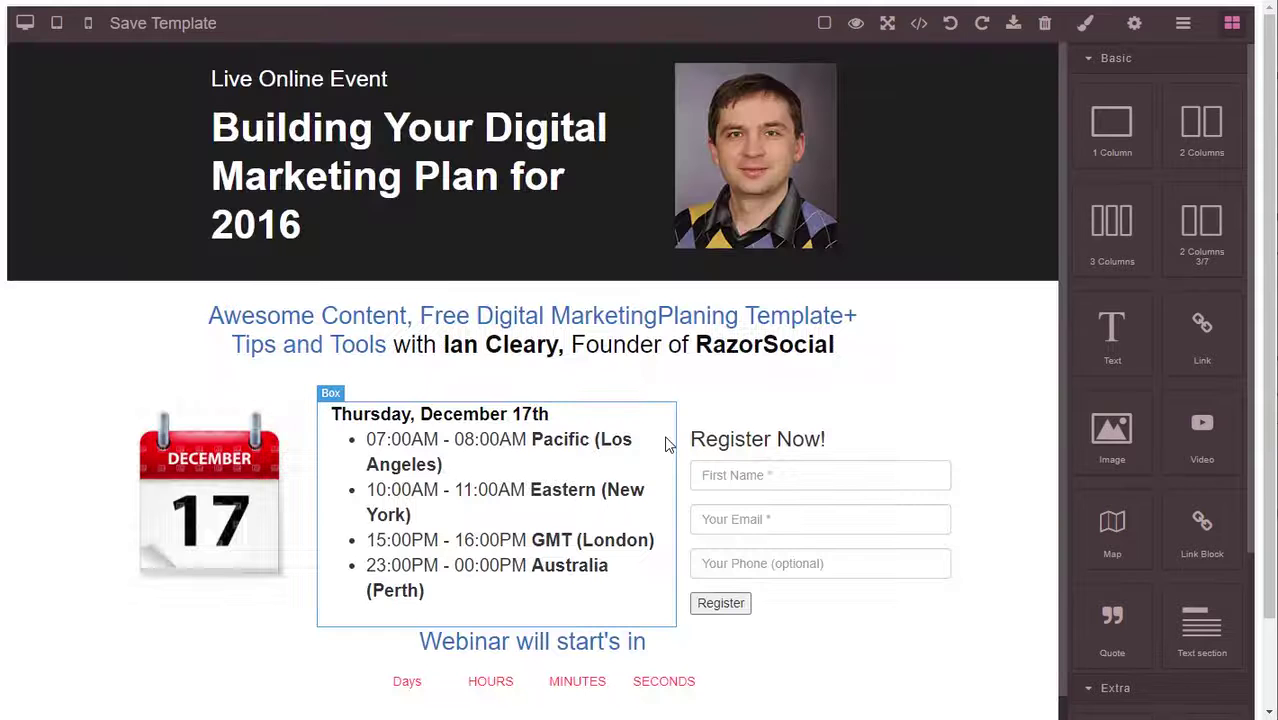
{"action": "left_click", "coordinate": [466, 178]}
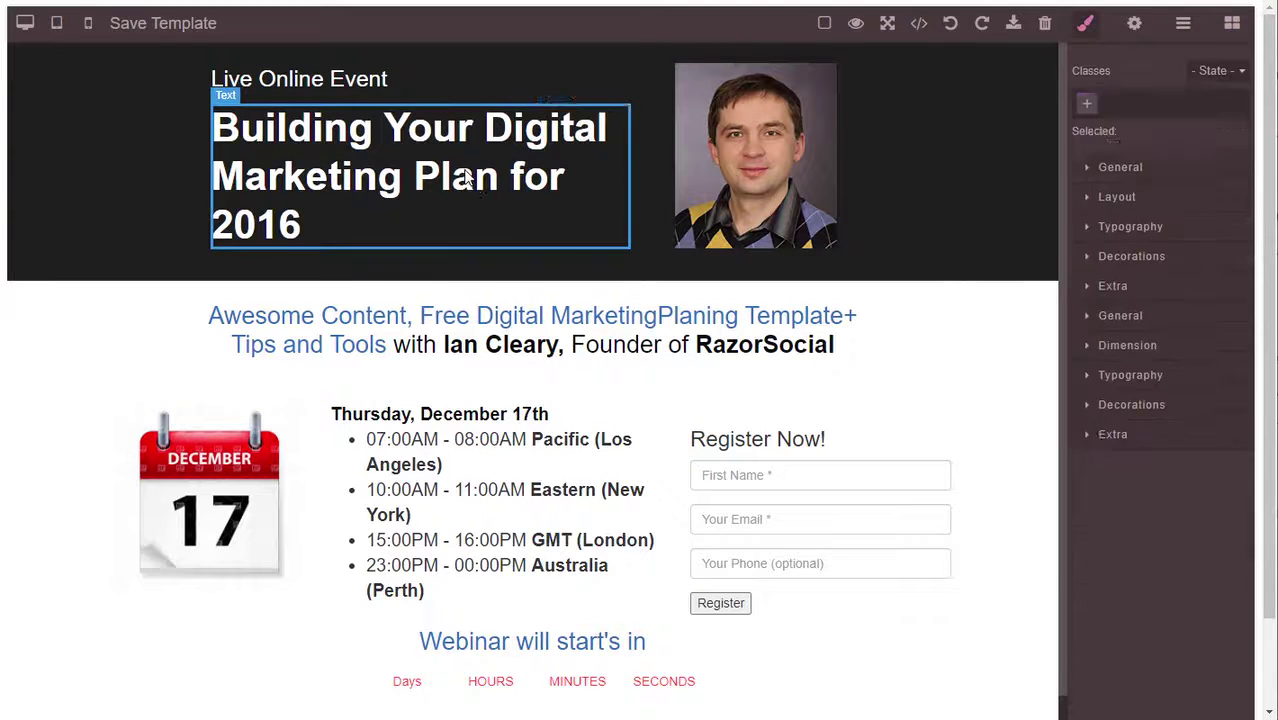
{"action": "left_click", "coordinate": [735, 175]}
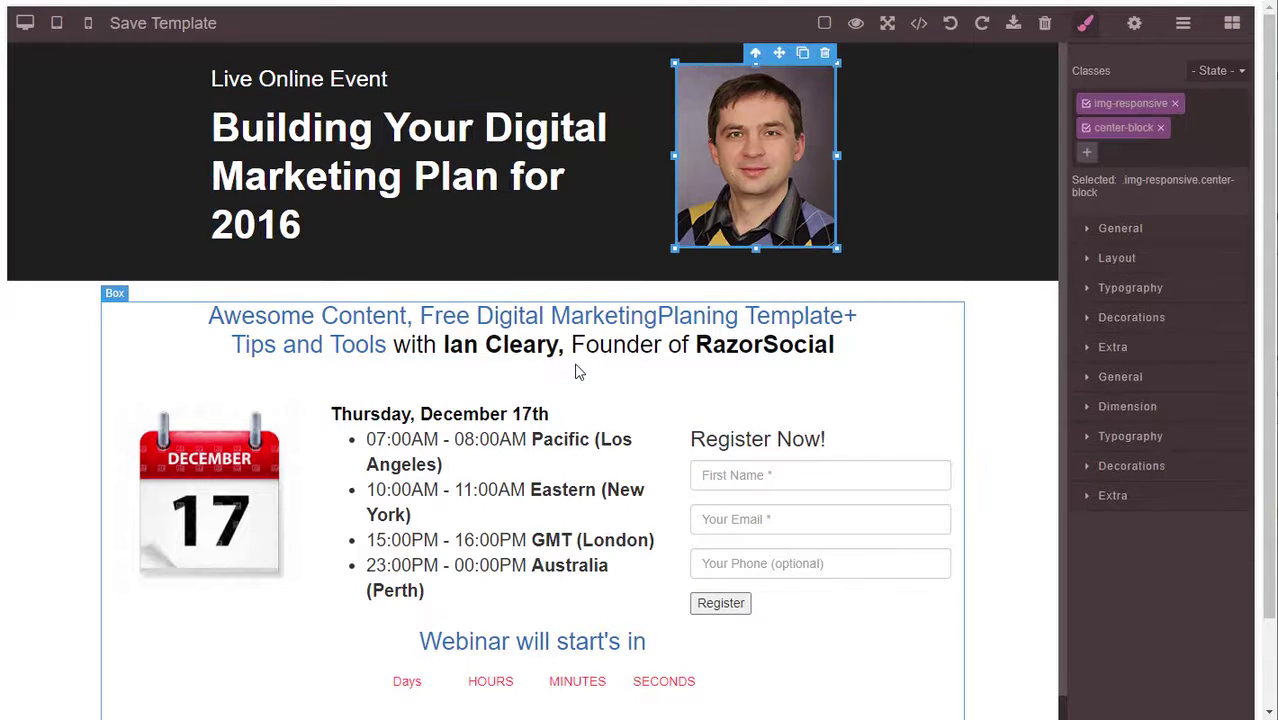
{"action": "scroll", "coordinate": [576, 368], "scroll_direction": "down", "scroll_amount": 3}
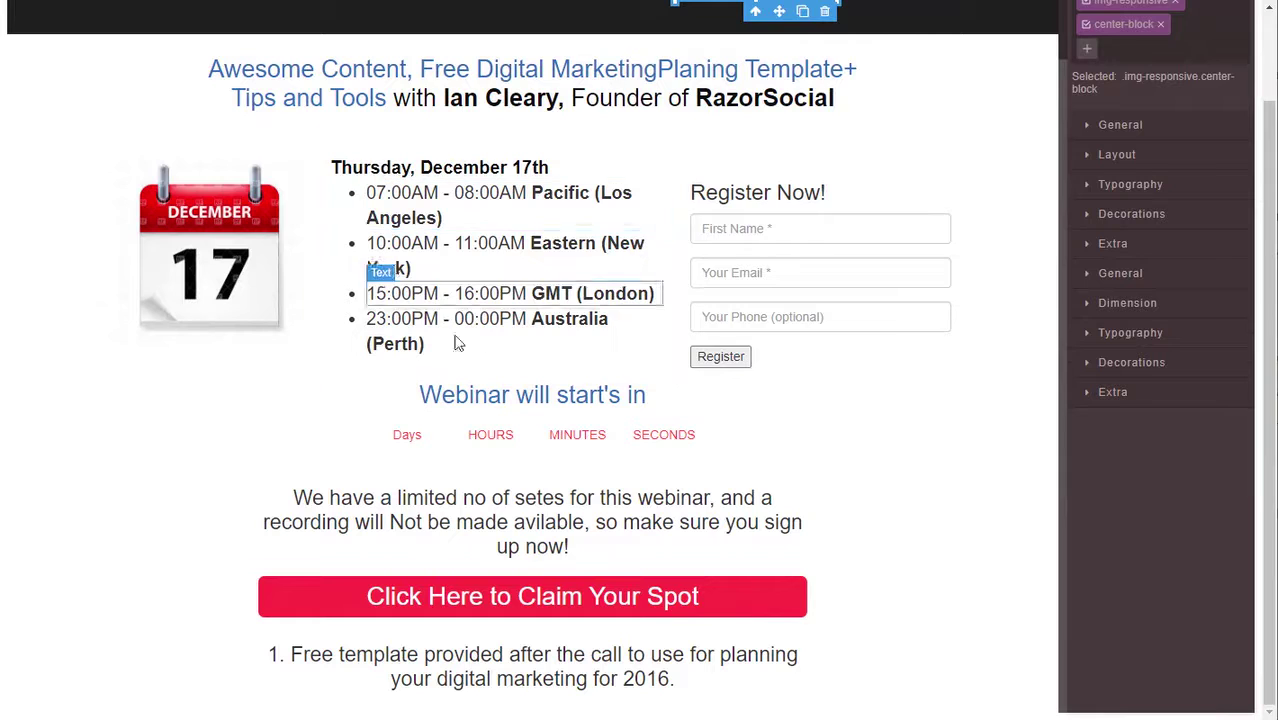
{"action": "scroll", "coordinate": [462, 246], "scroll_direction": "up", "scroll_amount": 3}
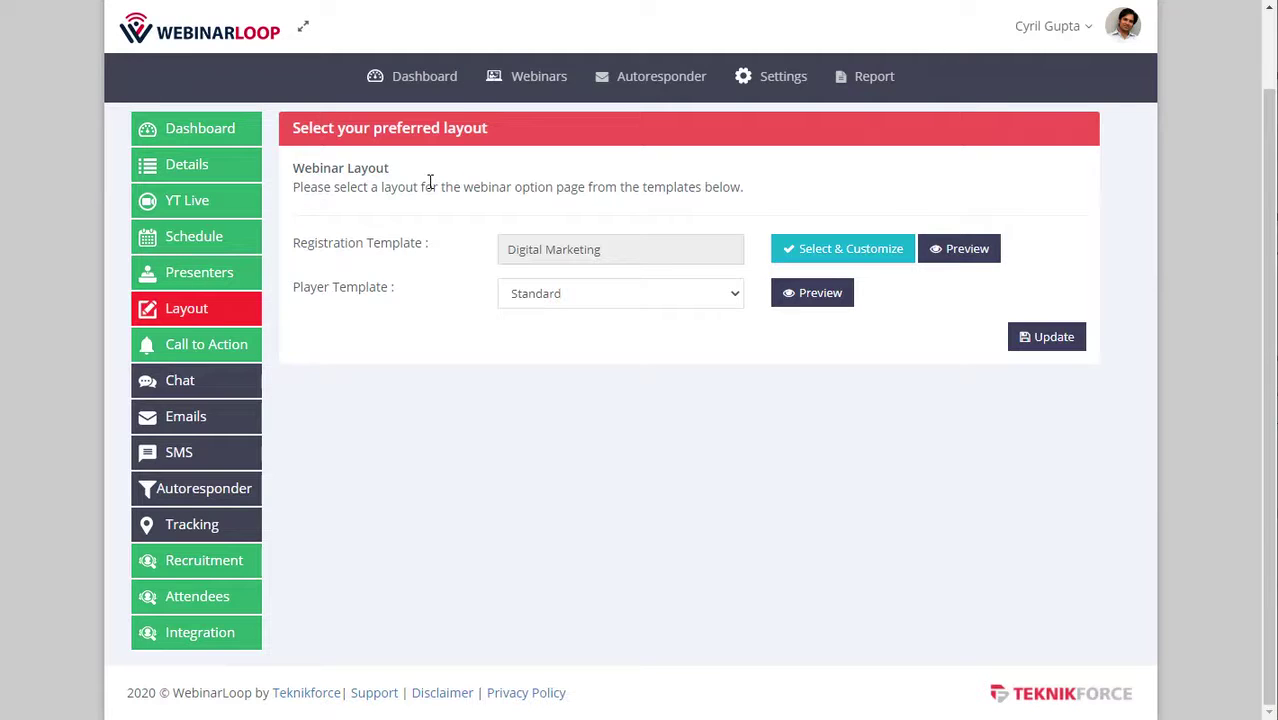
Check the player template choices in the webinar's Layout setup without changing the selection
{"action": "left_click", "coordinate": [541, 302]}
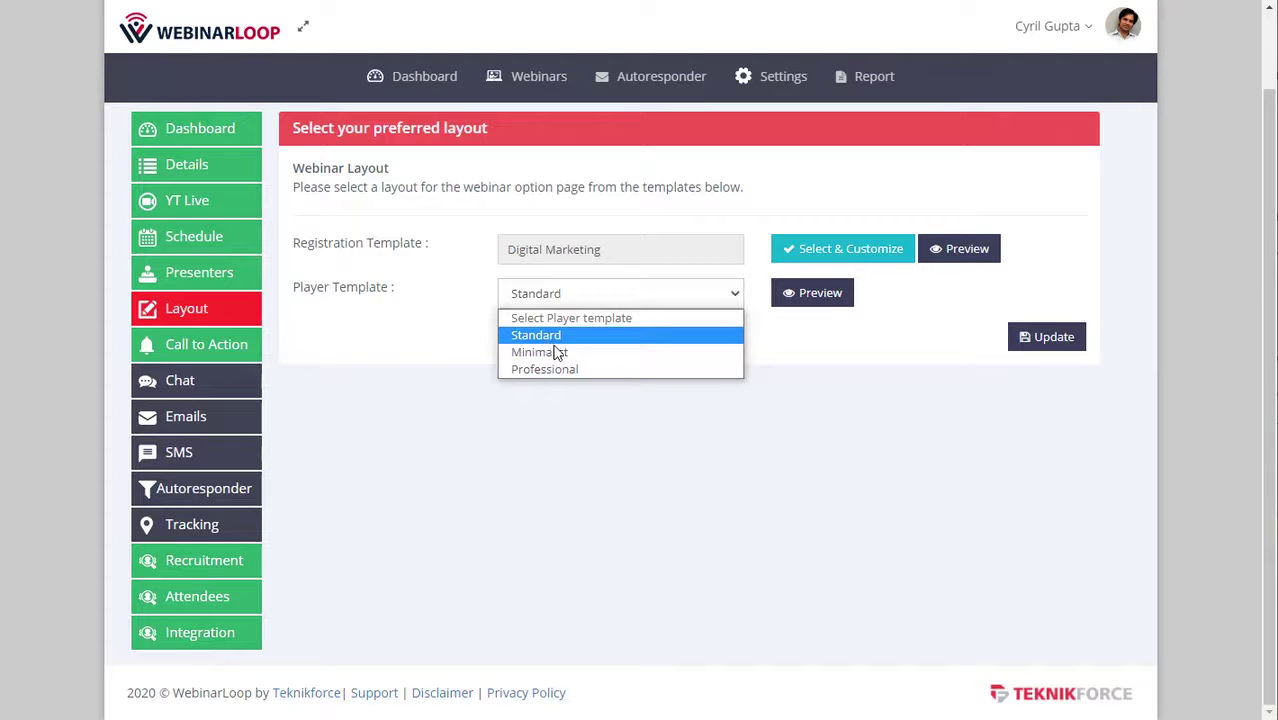
{"action": "left_click", "coordinate": [591, 432]}
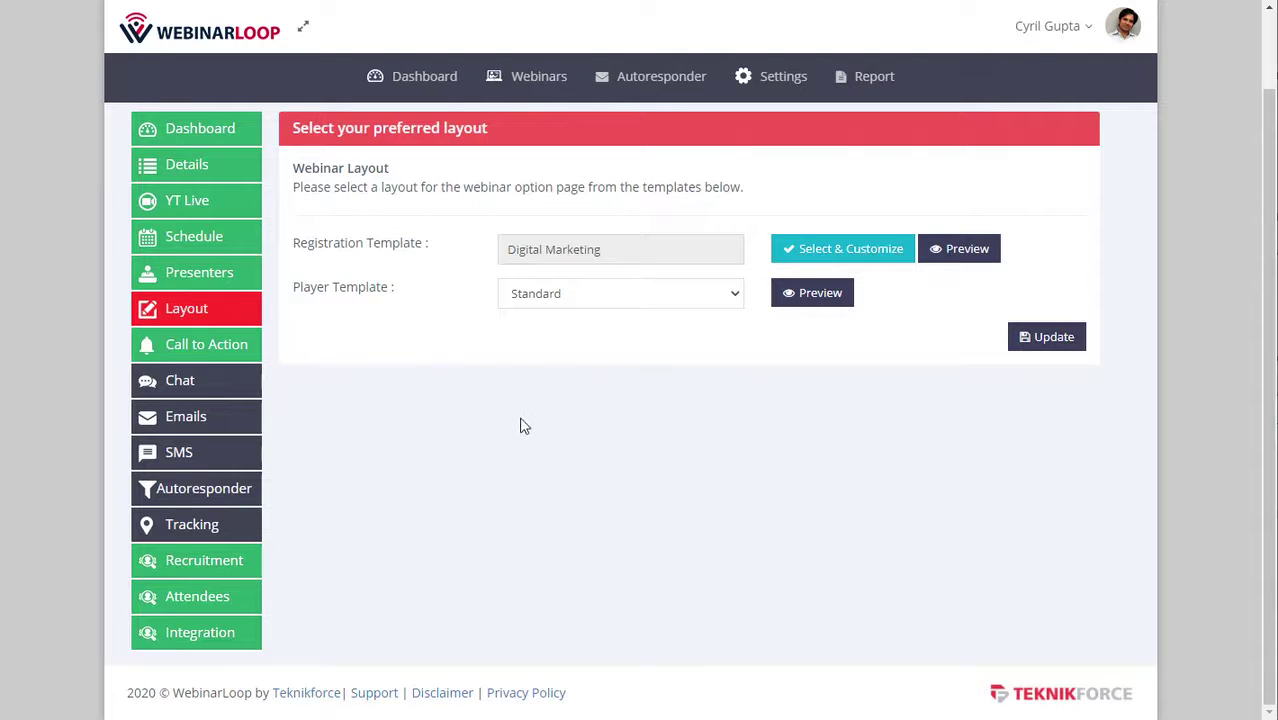
{"action": "left_click", "coordinate": [548, 298]}
{"action": "left_click", "coordinate": [400, 327]}
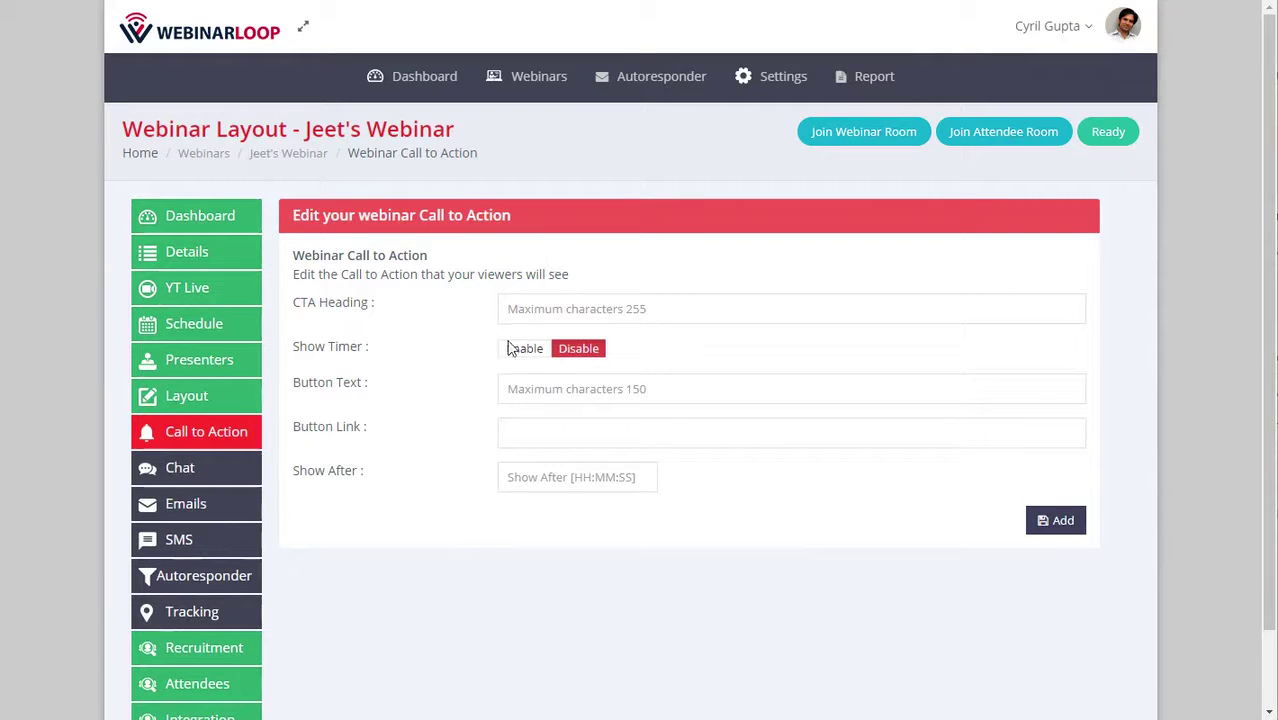
Try the Show Timer setting in the Call to Action setup by enabling it and disabling it again
{"action": "left_click", "coordinate": [555, 309]}
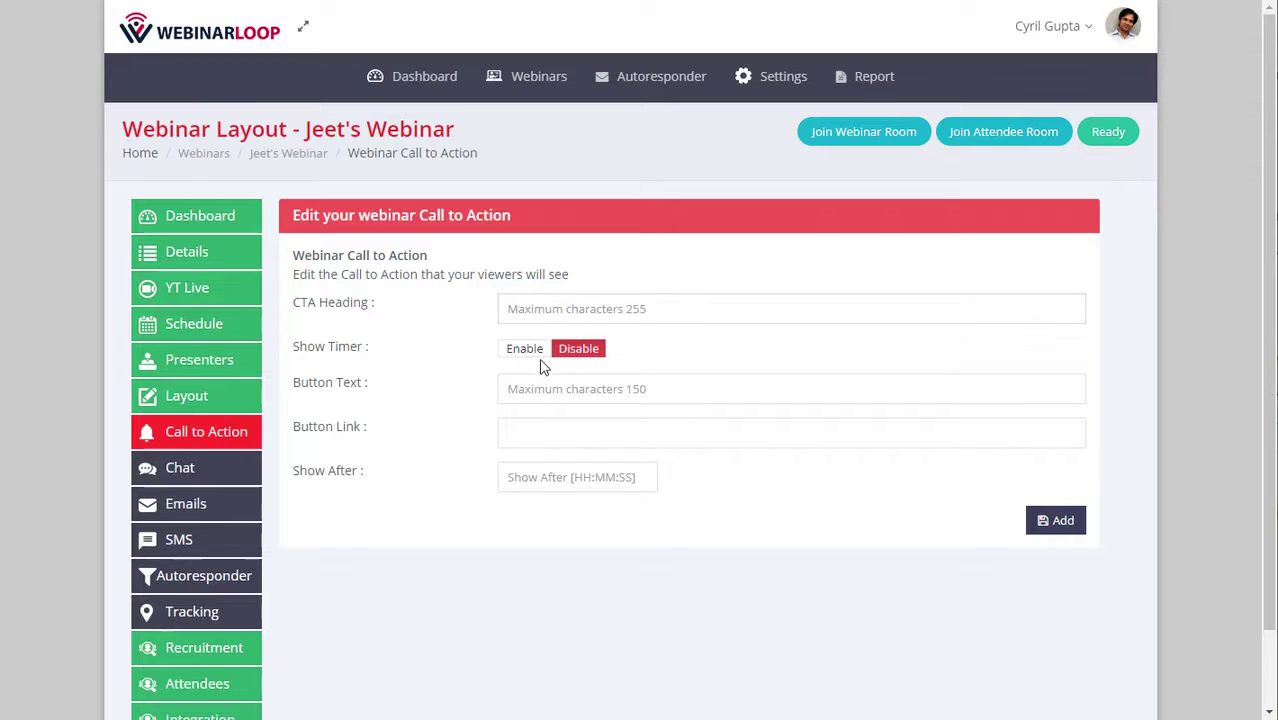
{"action": "left_click", "coordinate": [530, 352]}
{"action": "left_click", "coordinate": [565, 348]}
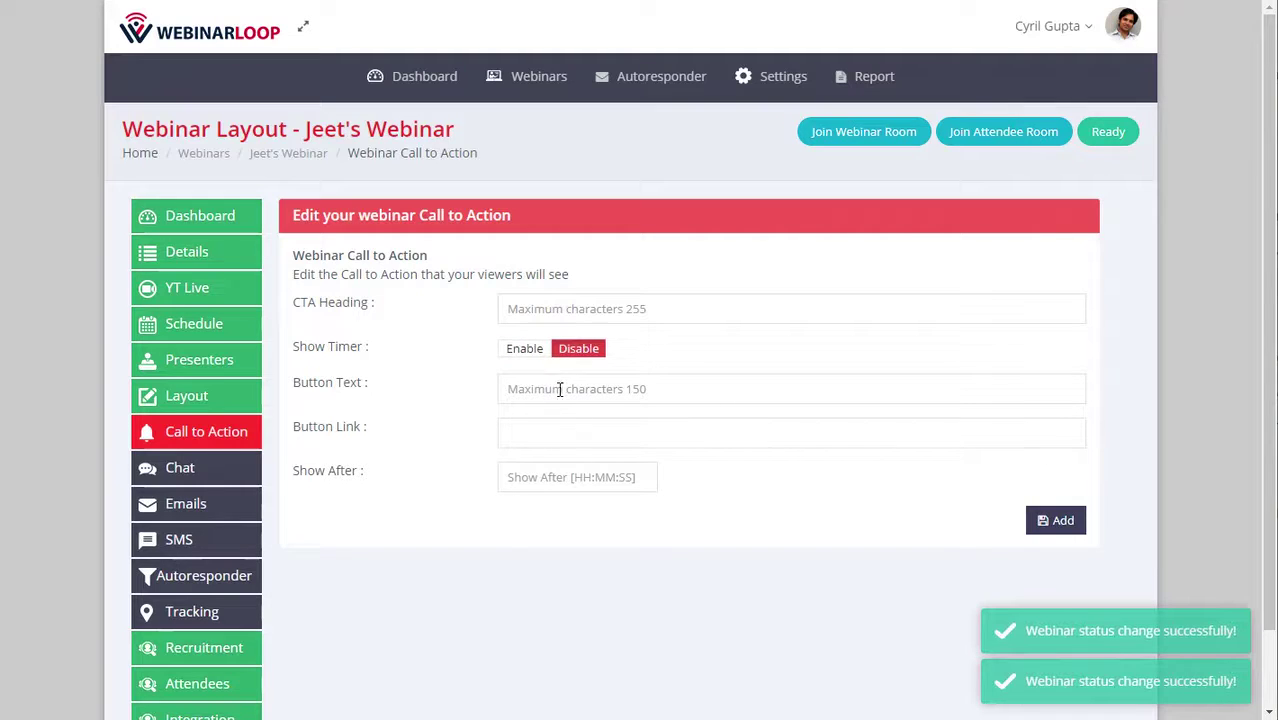
{"action": "left_click", "coordinate": [559, 389]}
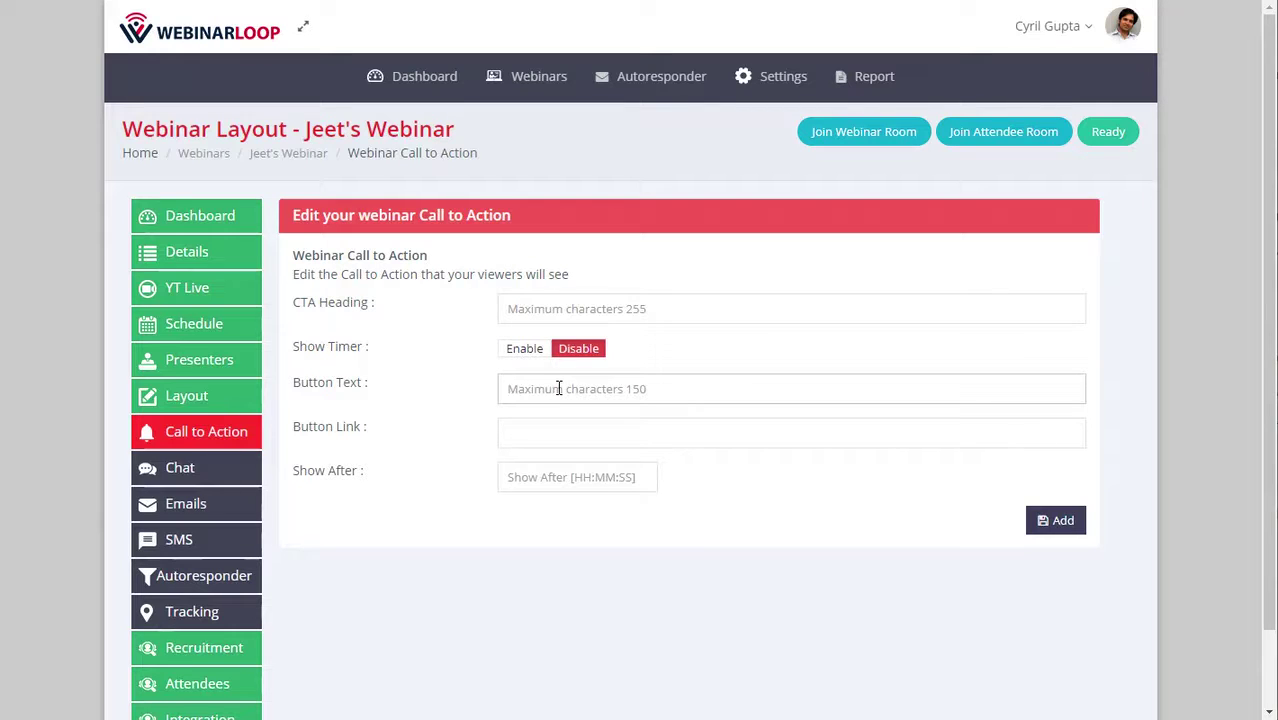
{"action": "type", "text": "Click Here To Grab Your Offer"}
{"action": "left_click", "coordinate": [564, 434]}
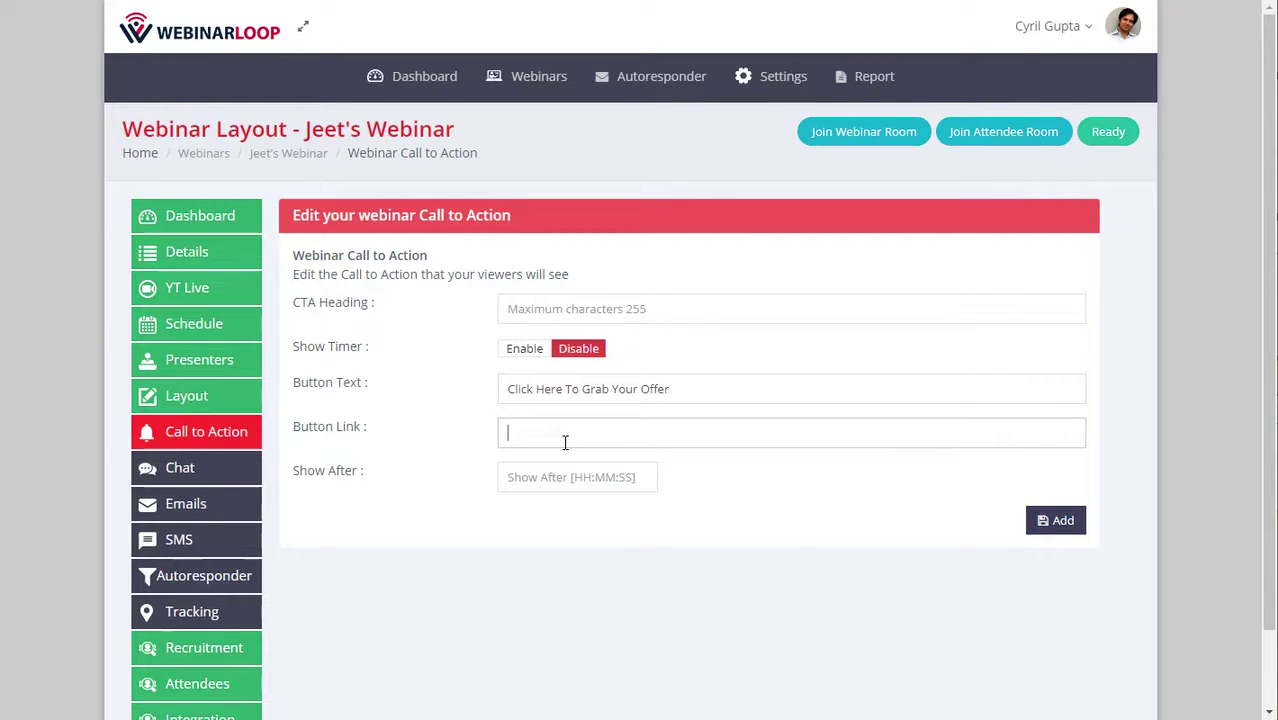
{"action": "type", "text": "http://yourubec"}
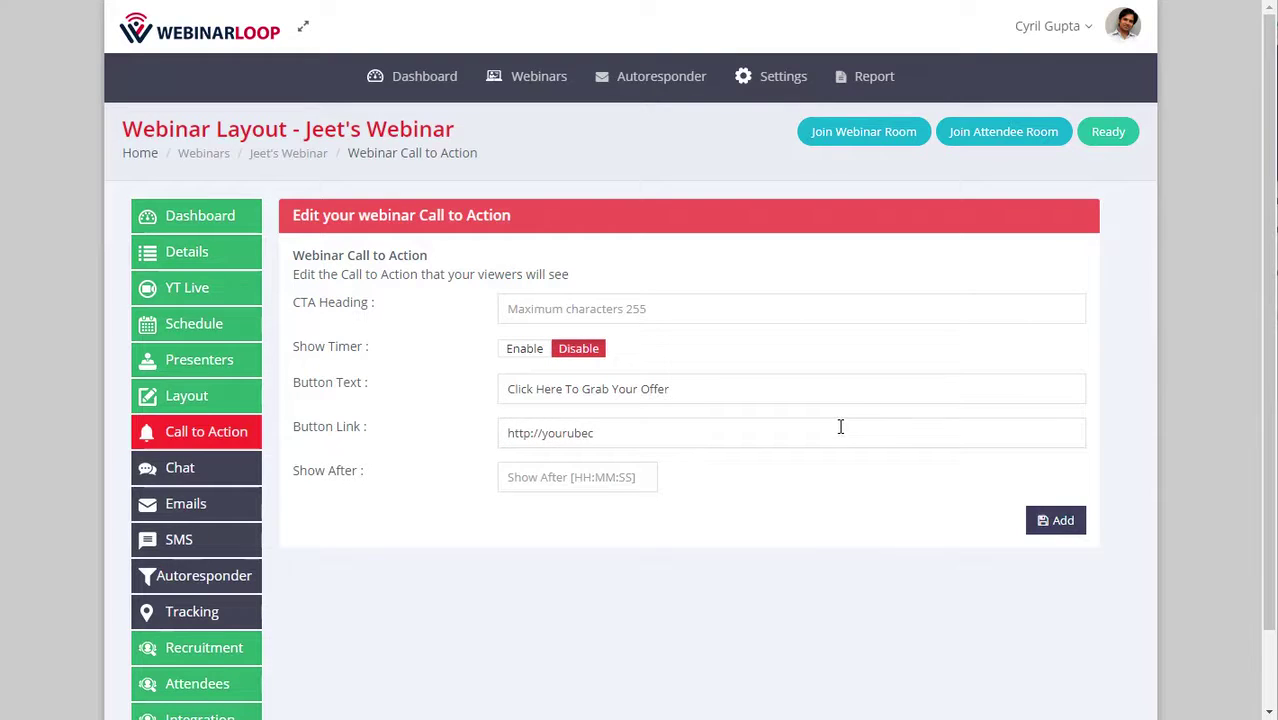
{"action": "key", "text": "ctrl+a"}
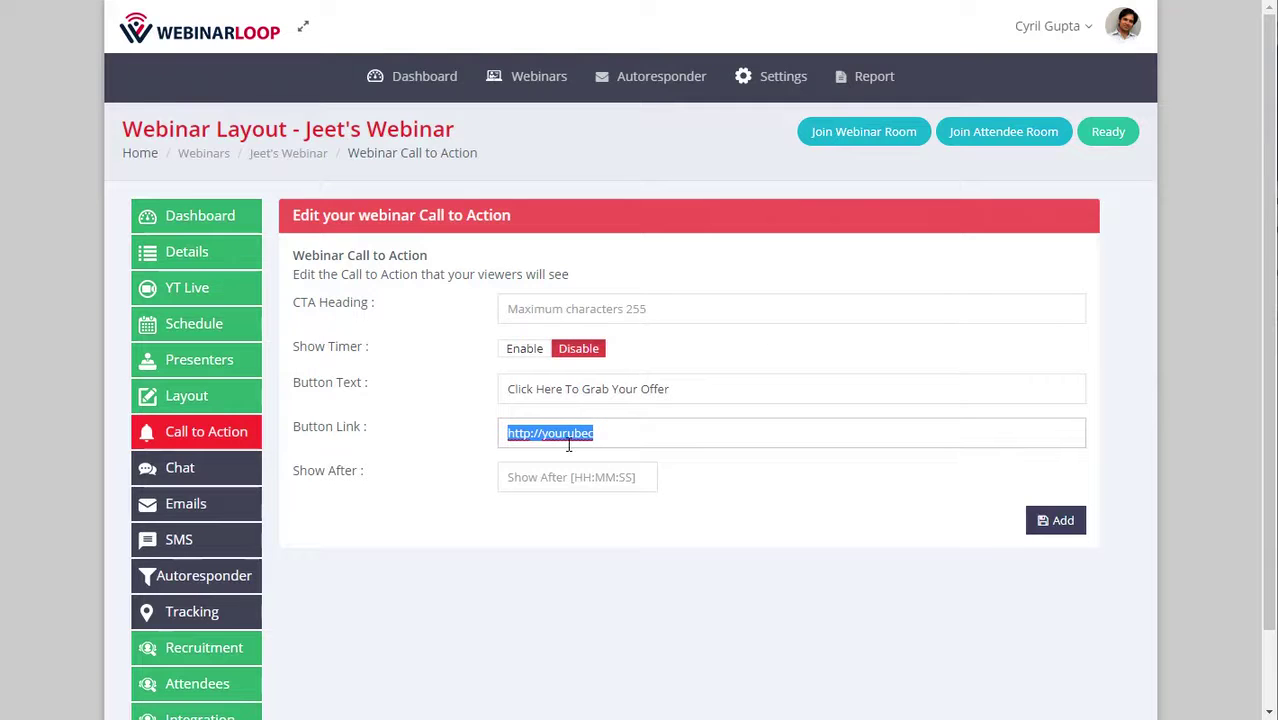
Set the call to action's Show After time to 00:59:30
{"action": "left_click", "coordinate": [573, 479]}
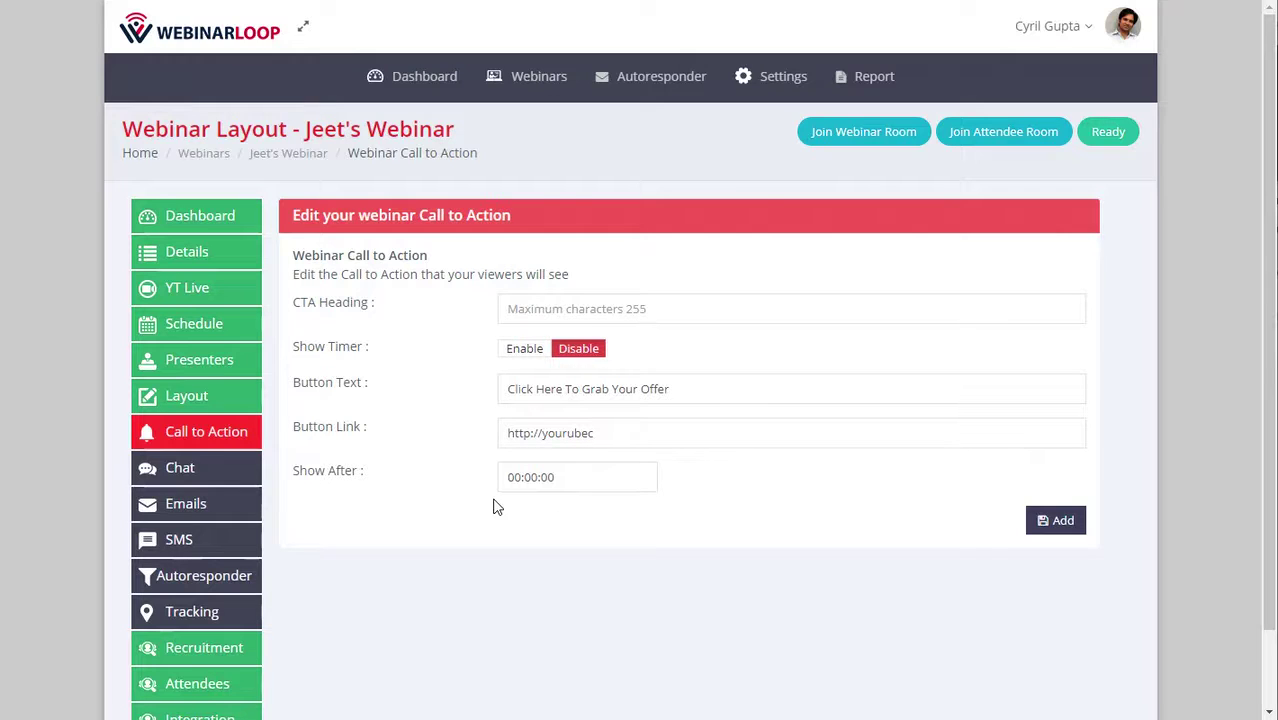
{"action": "left_click", "coordinate": [550, 477]}
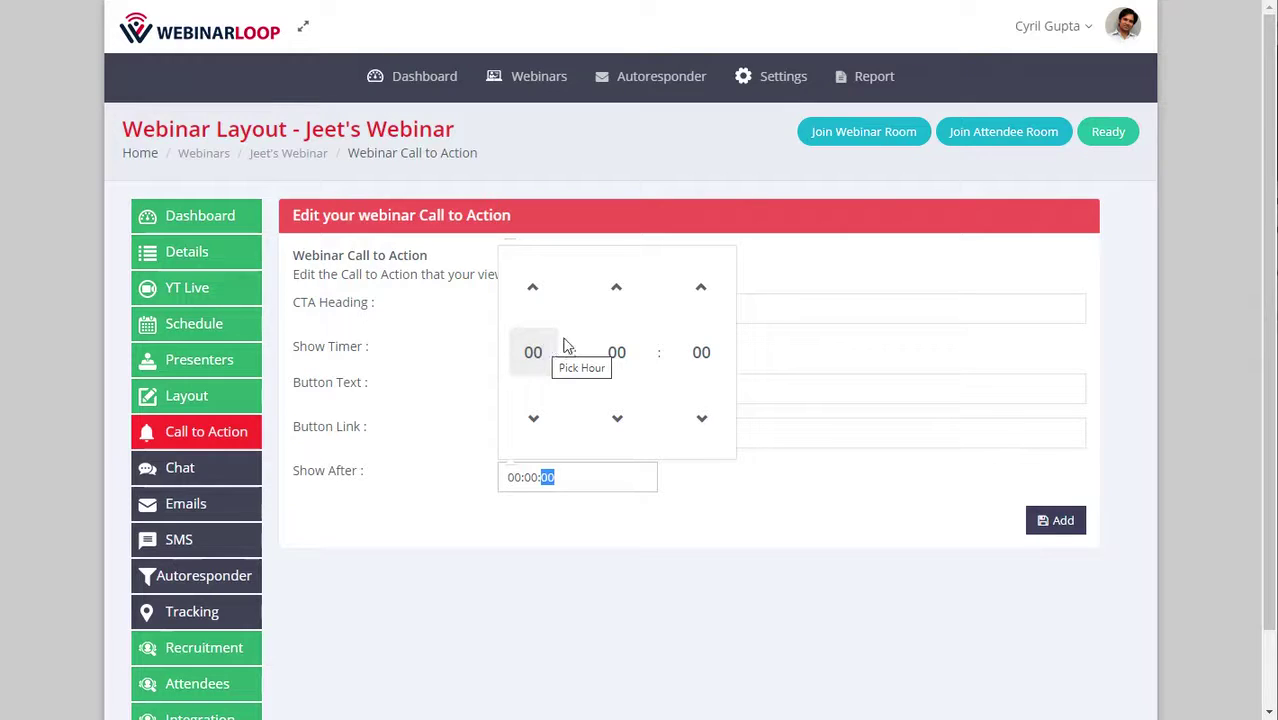
{"action": "left_click", "coordinate": [620, 350]}
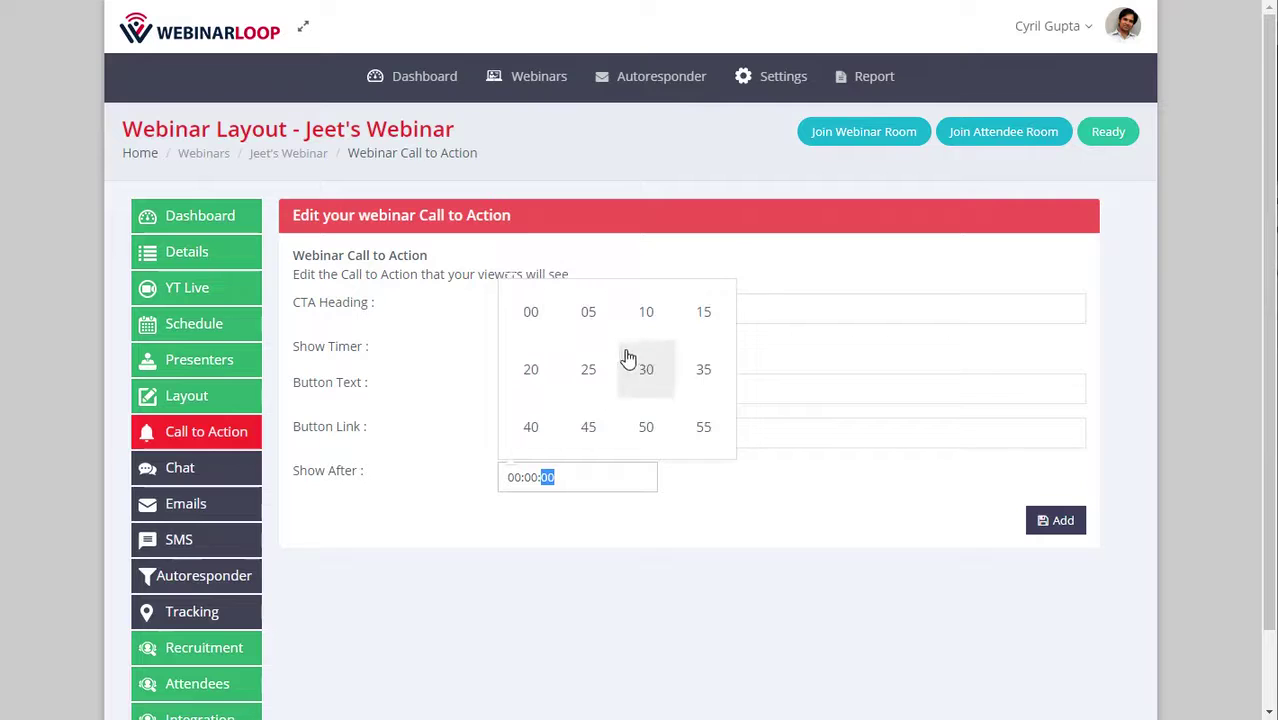
{"action": "left_click", "coordinate": [650, 437]}
{"action": "left_click", "coordinate": [637, 360]}
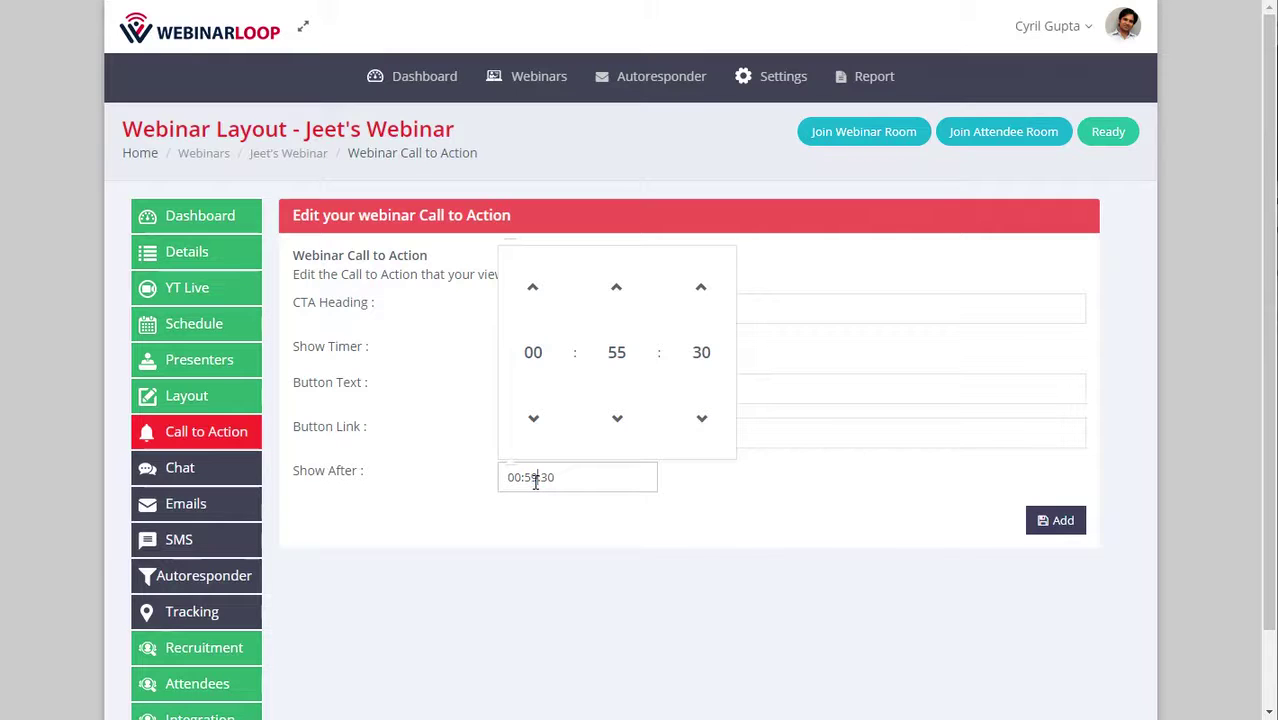
{"action": "left_click", "coordinate": [591, 519]}
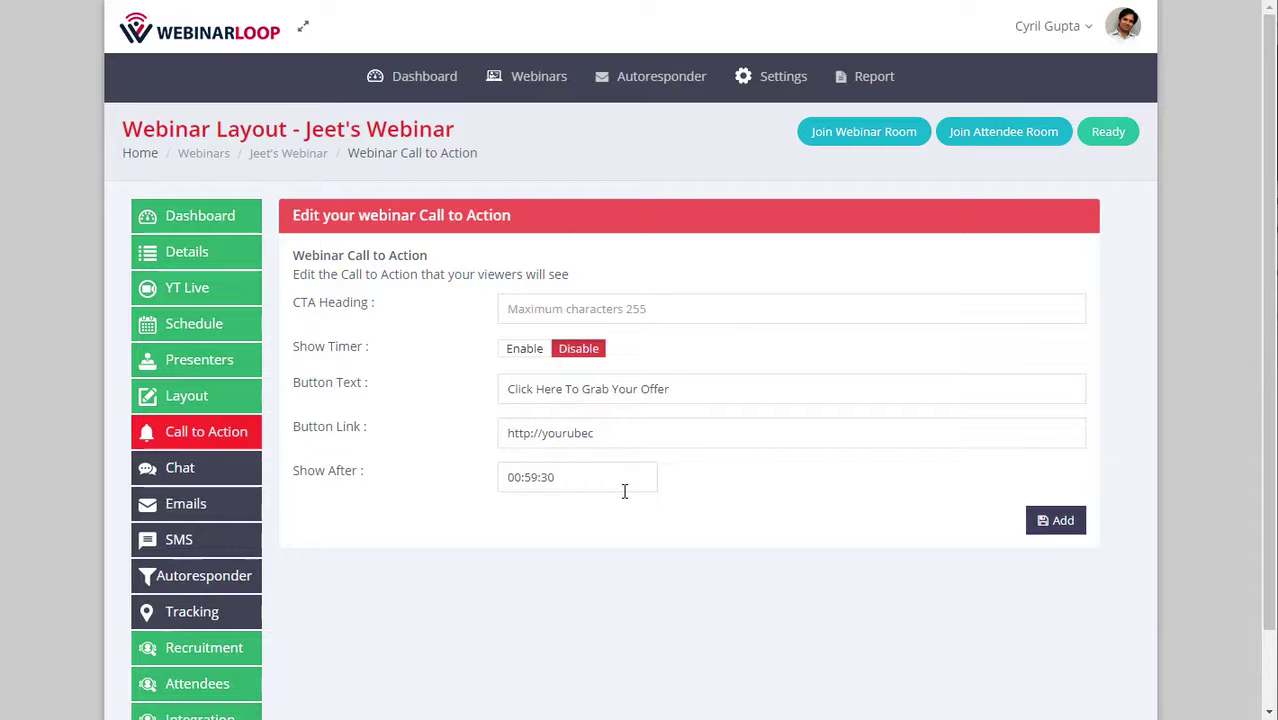
Open the webinar's Chat setup and review its name, email, message and show-after fields and the chat table
{"action": "left_click", "coordinate": [198, 467]}
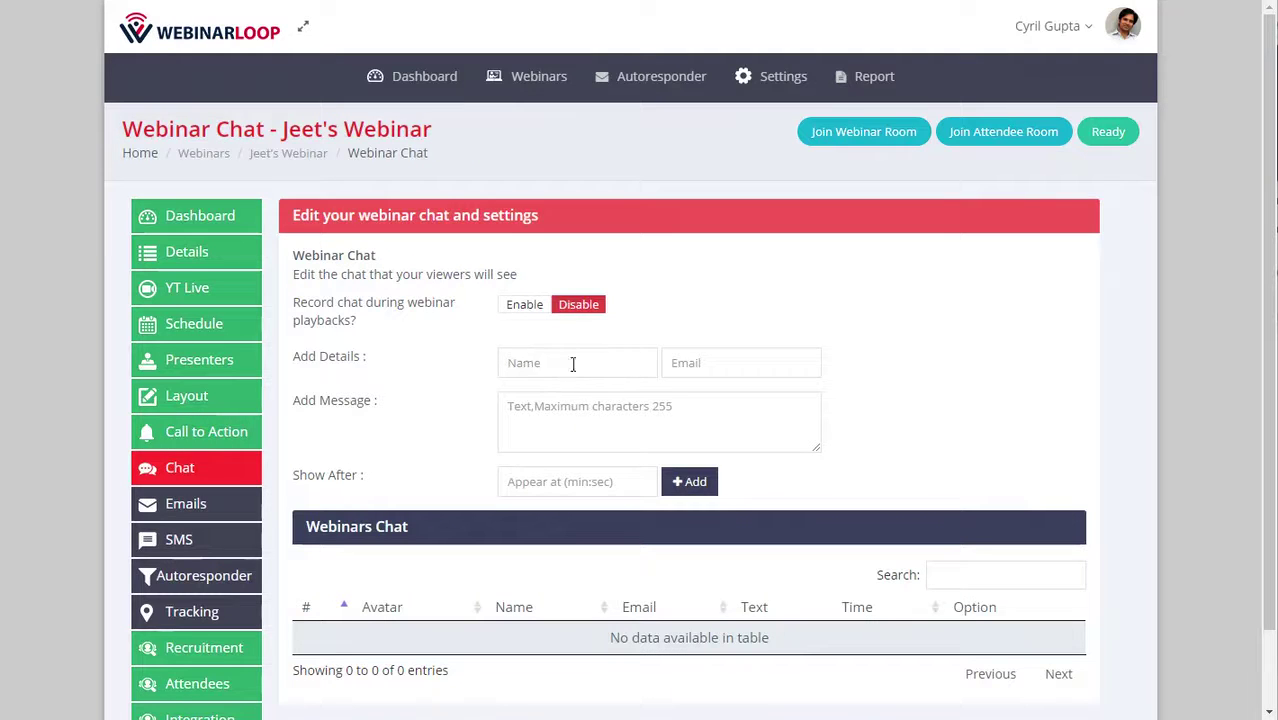
{"action": "left_click", "coordinate": [549, 364]}
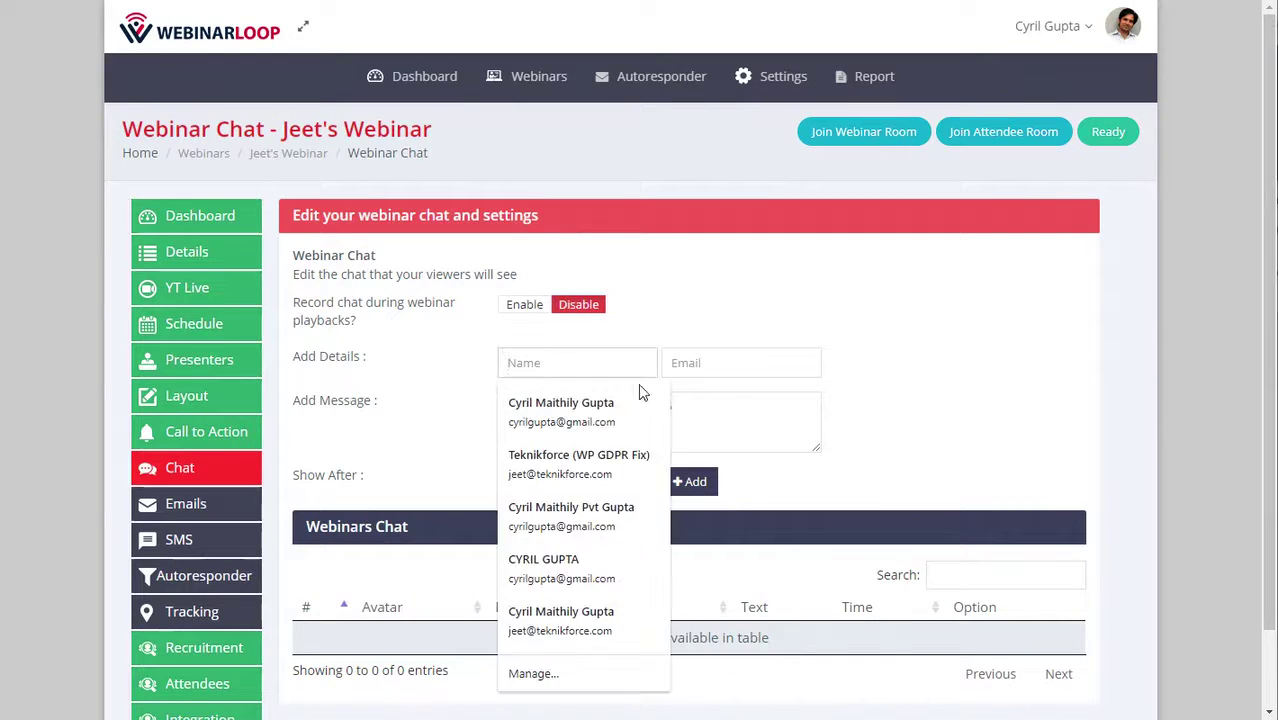
{"action": "left_click", "coordinate": [736, 392]}
{"action": "scroll", "coordinate": [612, 424], "scroll_direction": "down", "scroll_amount": 2}
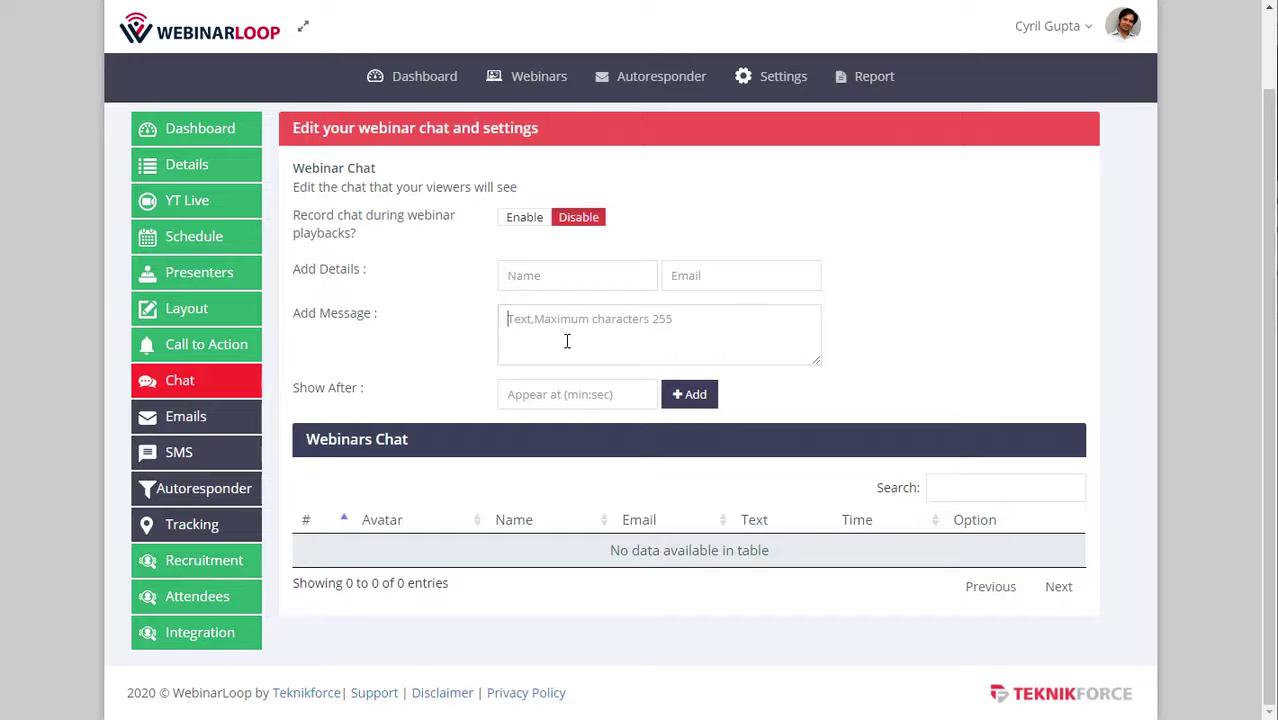
Inspect the Show After time picker for new chat messages and close it
{"action": "left_click", "coordinate": [548, 394]}
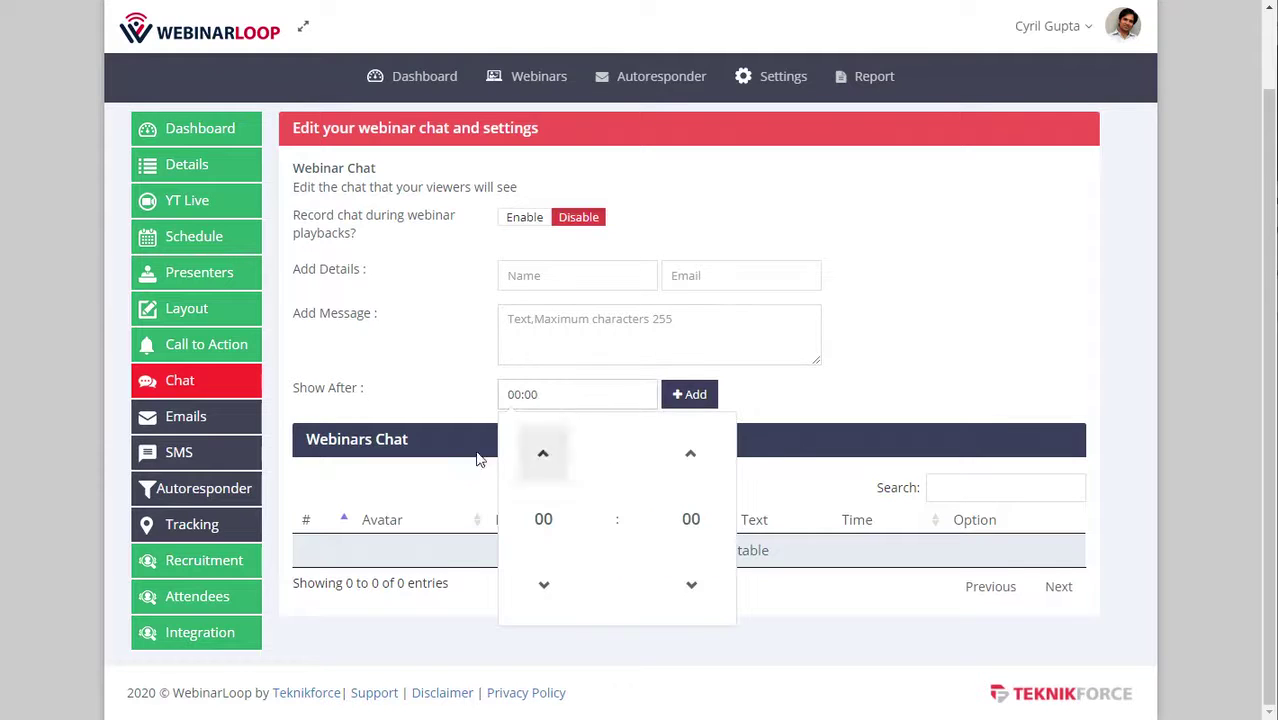
{"action": "left_click", "coordinate": [420, 438]}
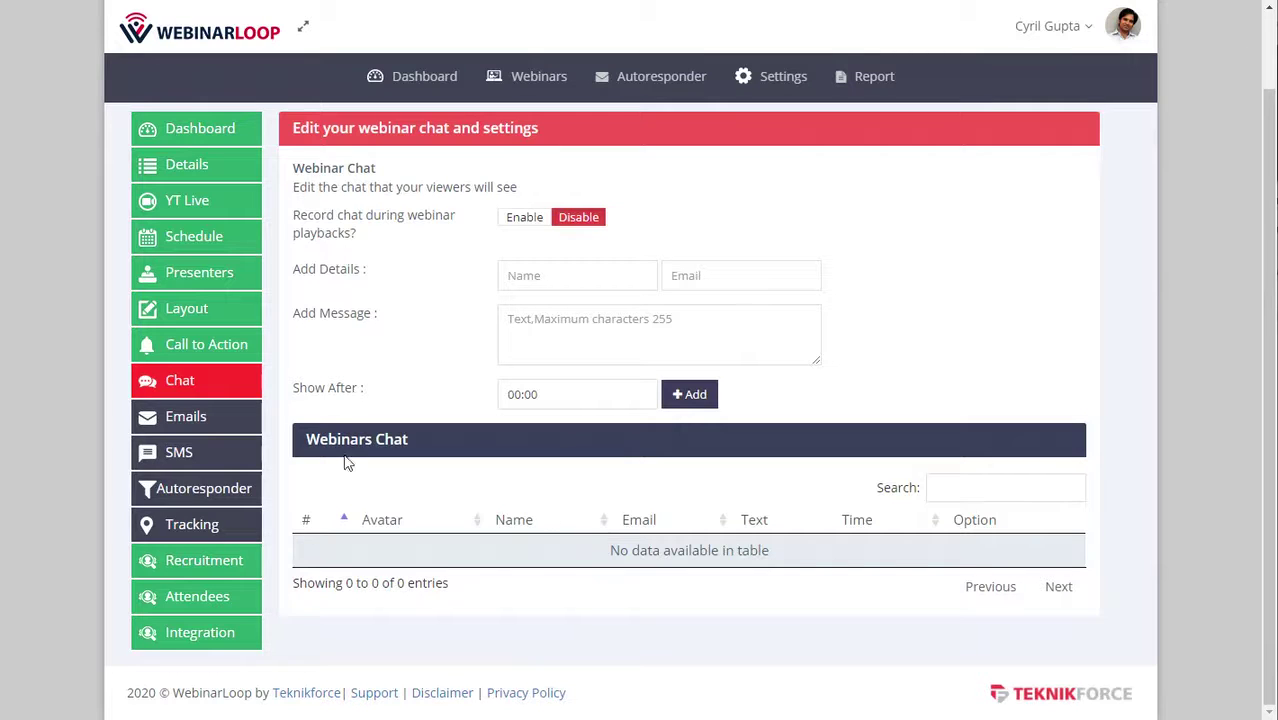
Open the webinar's Emails setup and review the SMTP choice, reminder settings and new email fields
{"action": "left_click", "coordinate": [180, 422]}
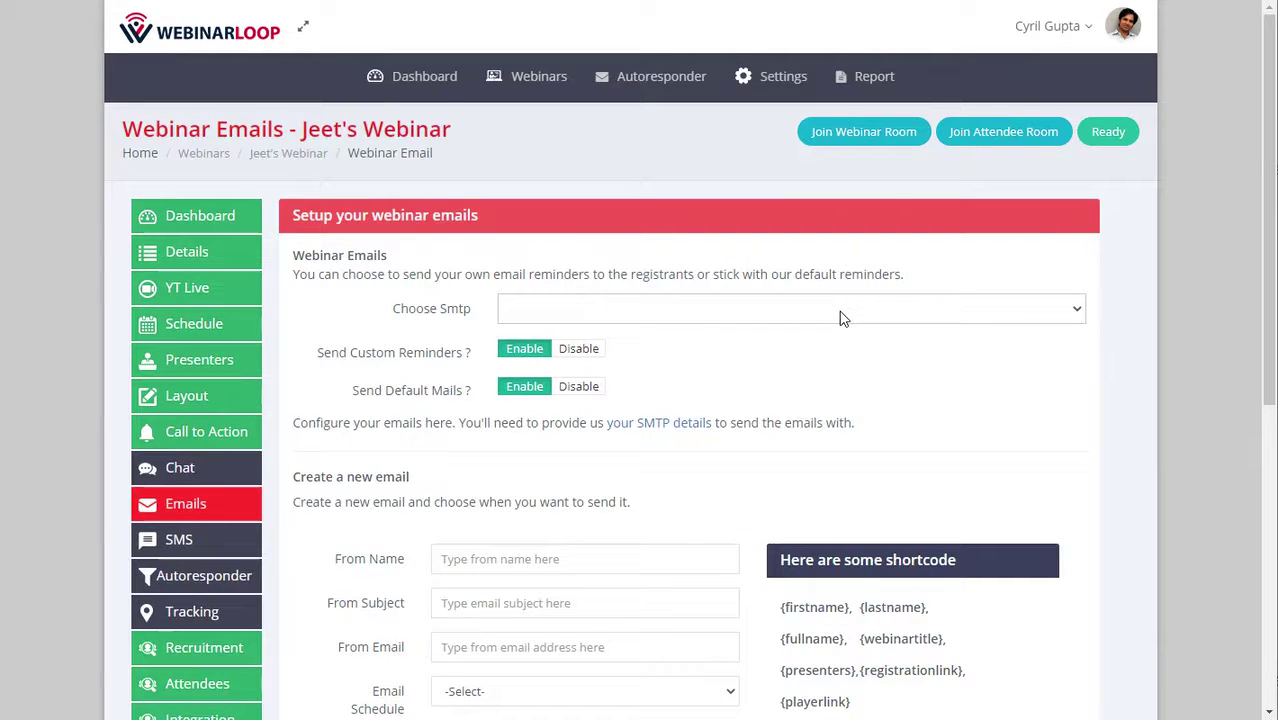
{"action": "left_click", "coordinate": [766, 98]}
{"action": "scroll", "coordinate": [490, 428], "scroll_direction": "down", "scroll_amount": 1}
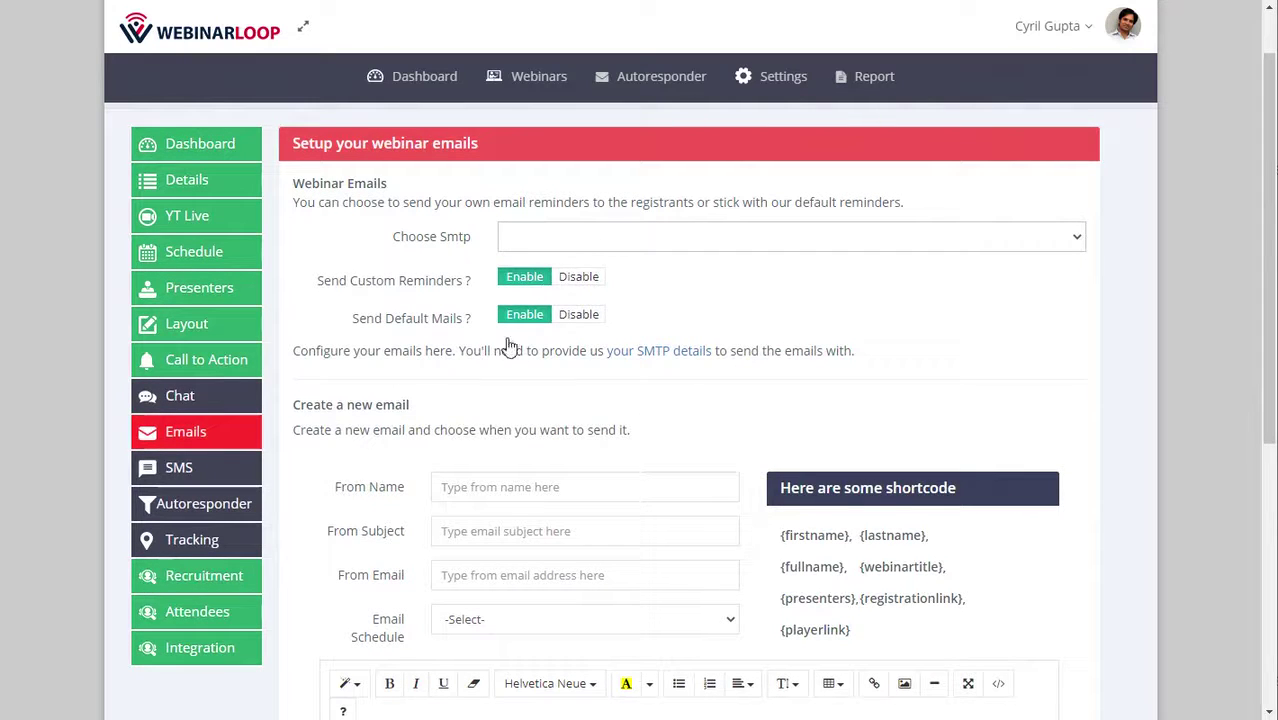
{"action": "scroll", "coordinate": [492, 432], "scroll_direction": "down", "scroll_amount": 1}
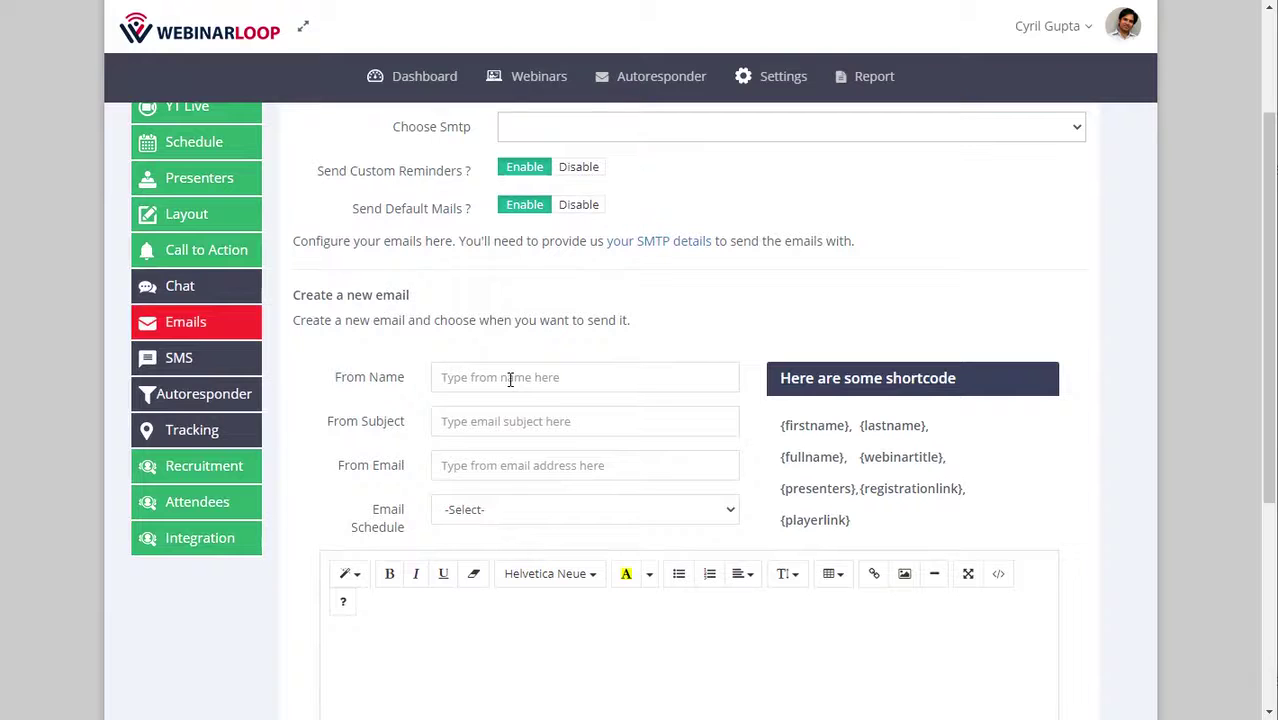
{"action": "scroll", "coordinate": [491, 423], "scroll_direction": "down", "scroll_amount": 1}
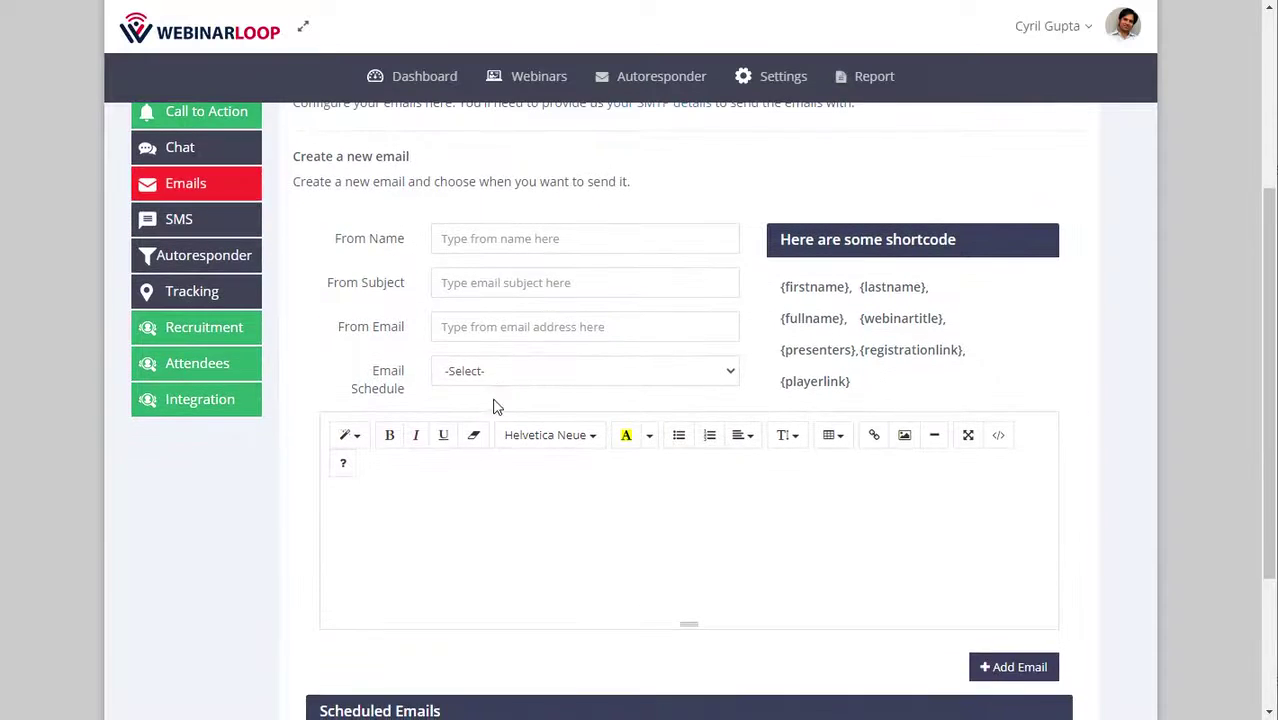
Examine the Email Schedule options, the email body editor and the Scheduled Emails table
{"action": "left_click", "coordinate": [499, 374]}
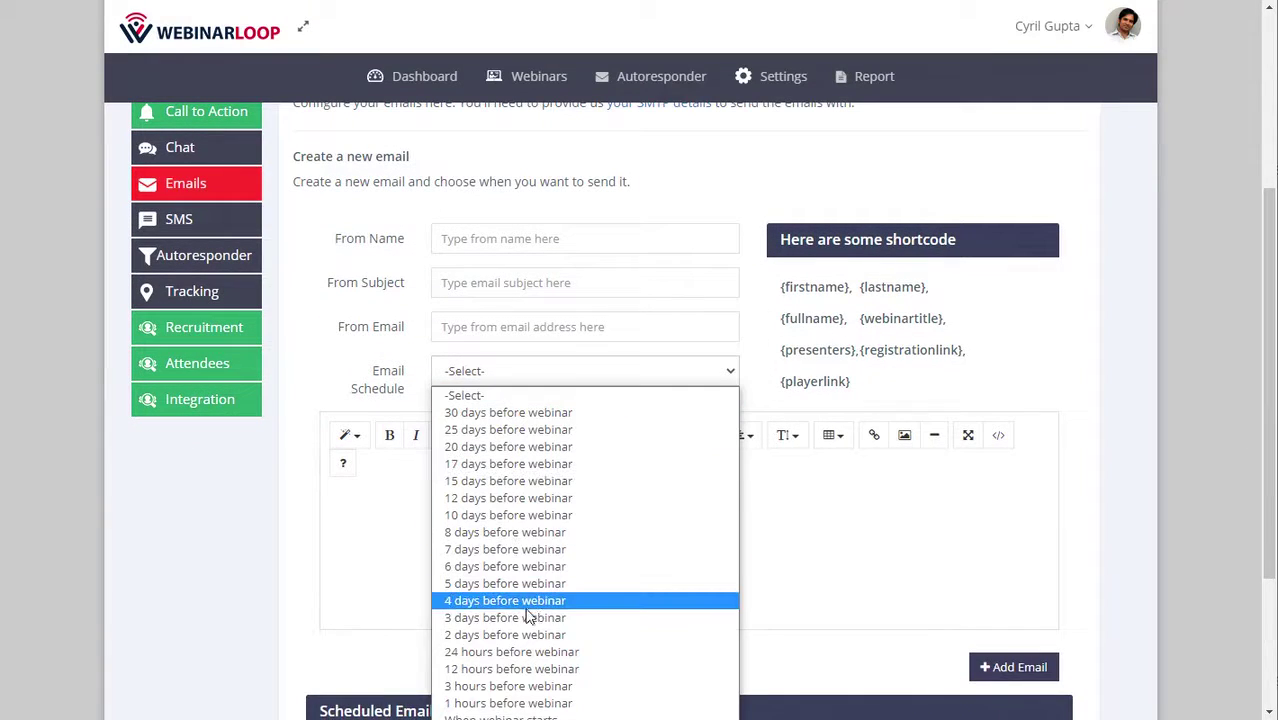
{"action": "left_click", "coordinate": [300, 588]}
{"action": "scroll", "coordinate": [548, 537], "scroll_direction": "down", "scroll_amount": 2}
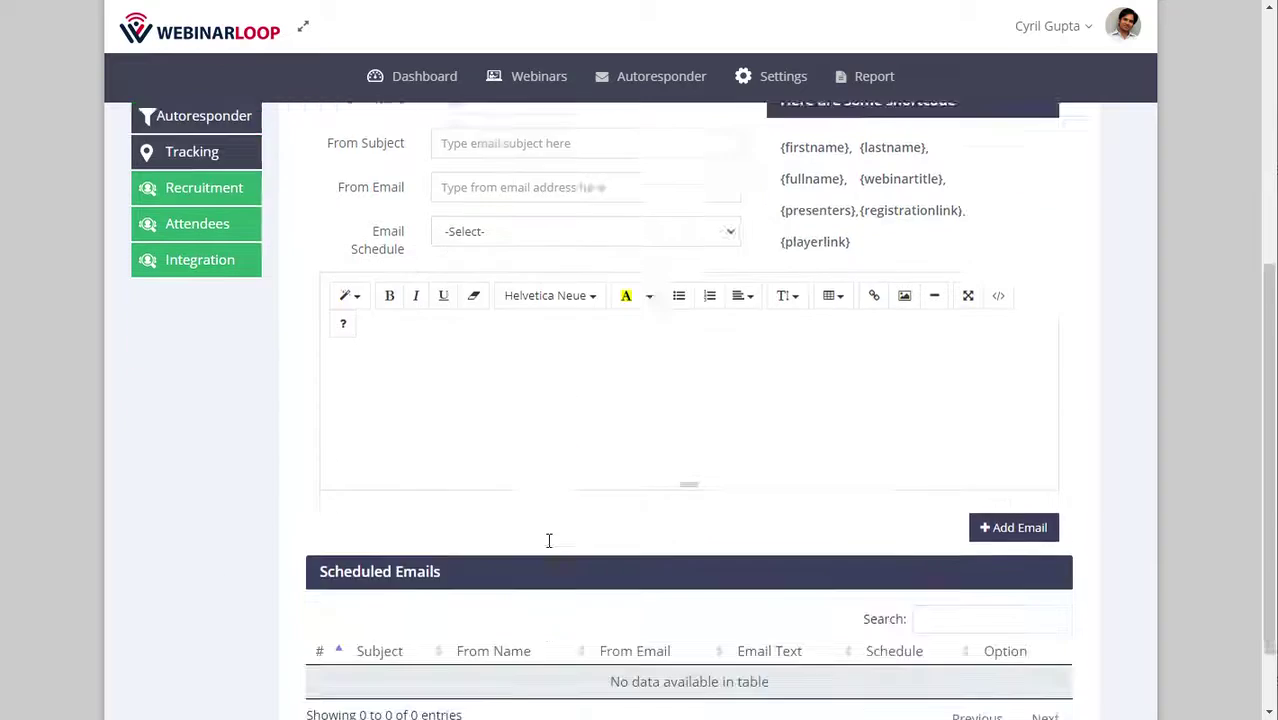
{"action": "scroll", "coordinate": [548, 540], "scroll_direction": "up", "scroll_amount": 1}
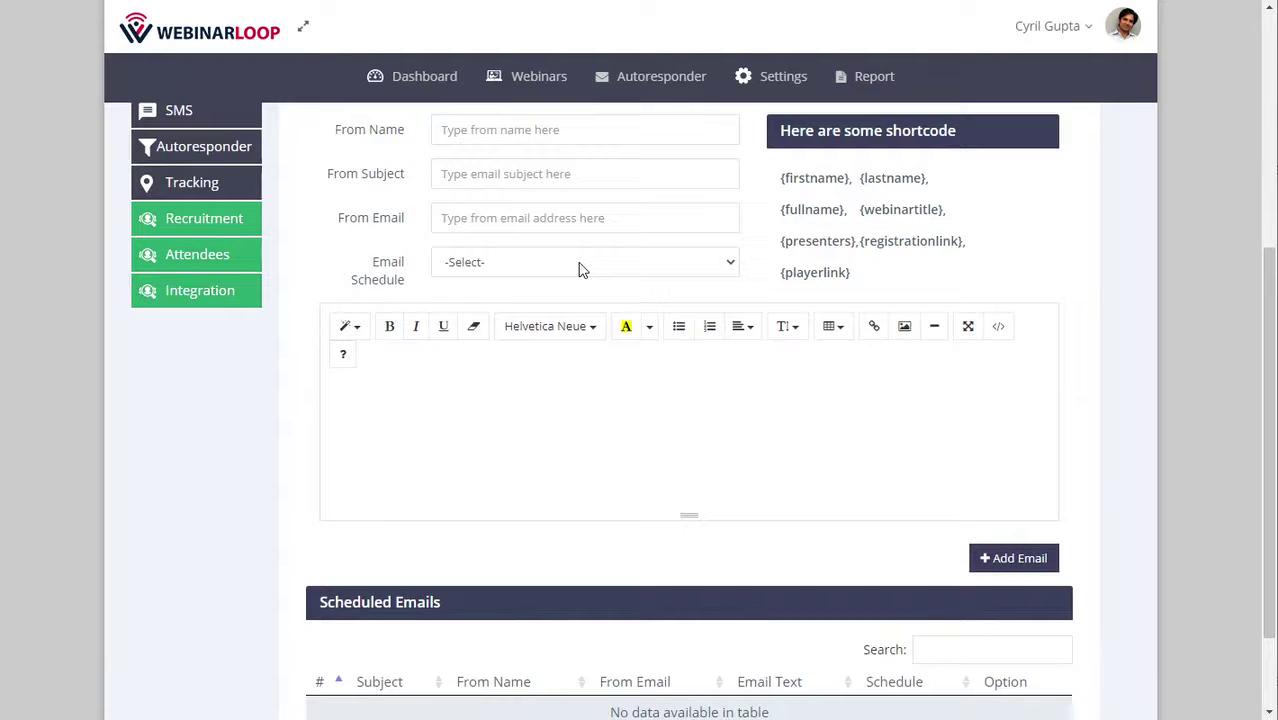
{"action": "scroll", "coordinate": [580, 270], "scroll_direction": "up", "scroll_amount": 1}
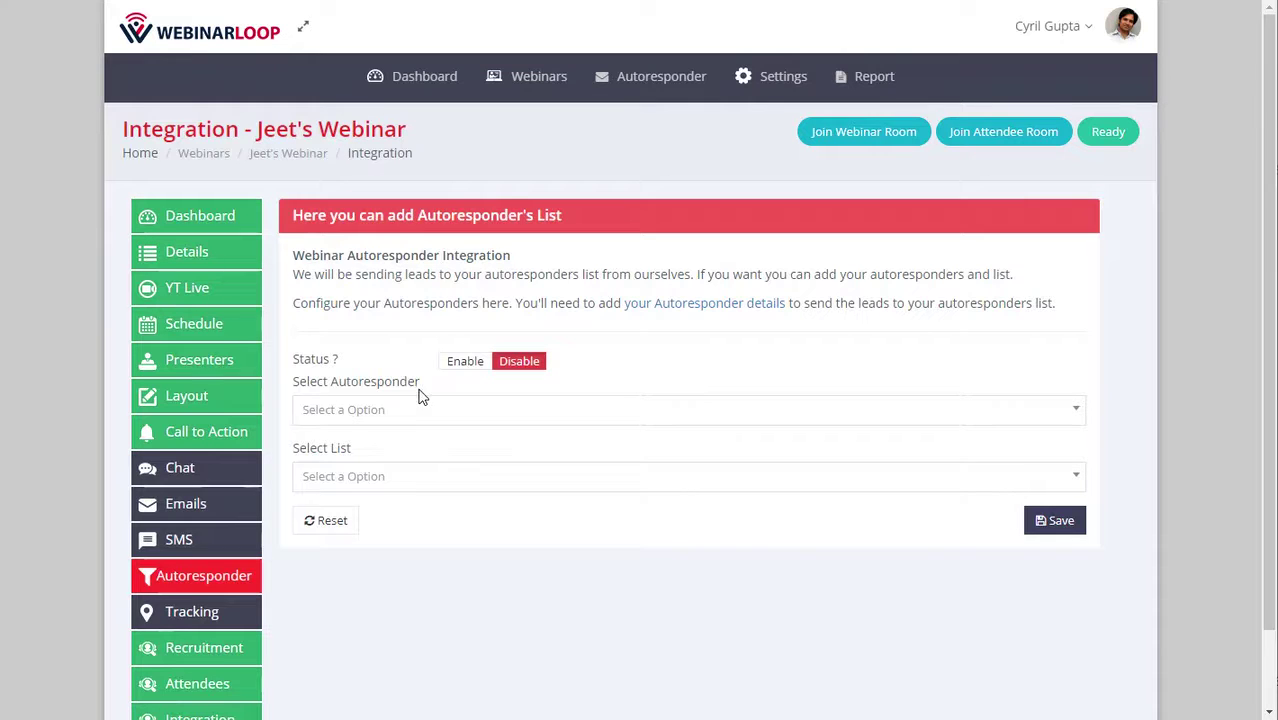
Check the available choices for Select Autoresponder and Select List in the autoresponder integration
{"action": "triple_click", "coordinate": [412, 452]}
{"action": "left_click", "coordinate": [436, 428]}
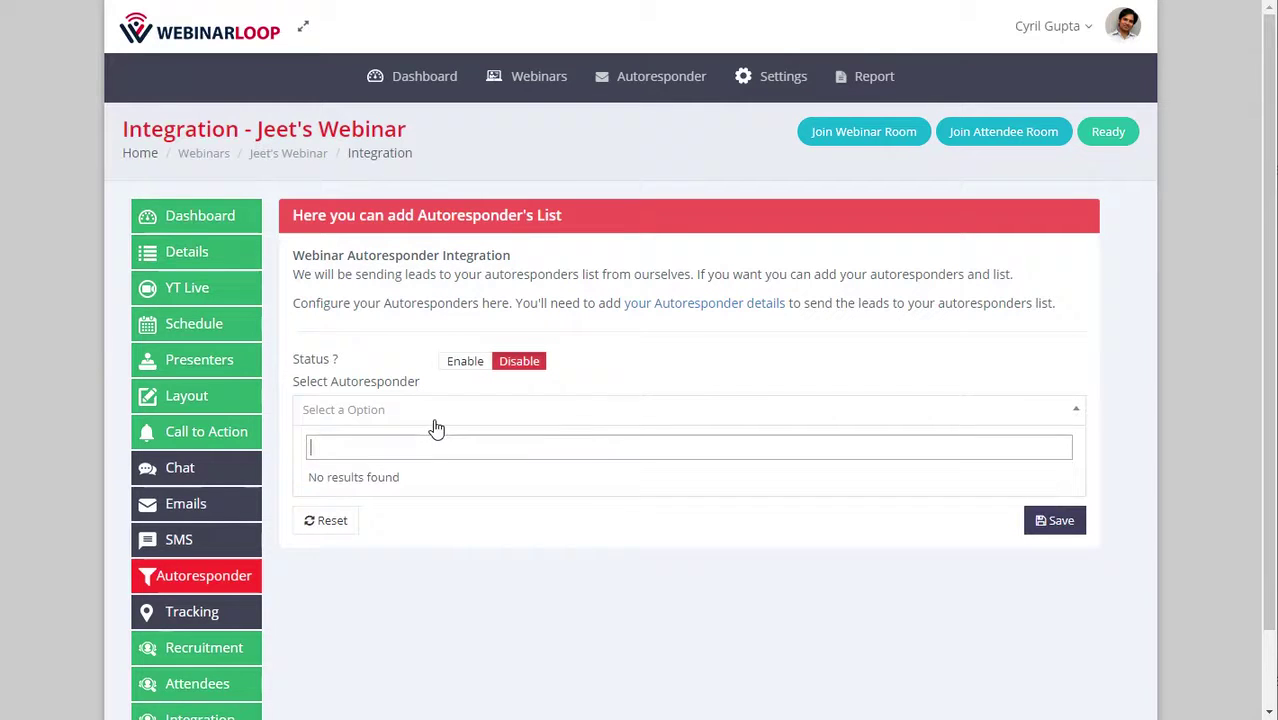
{"action": "left_click", "coordinate": [428, 565]}
{"action": "left_click", "coordinate": [446, 496]}
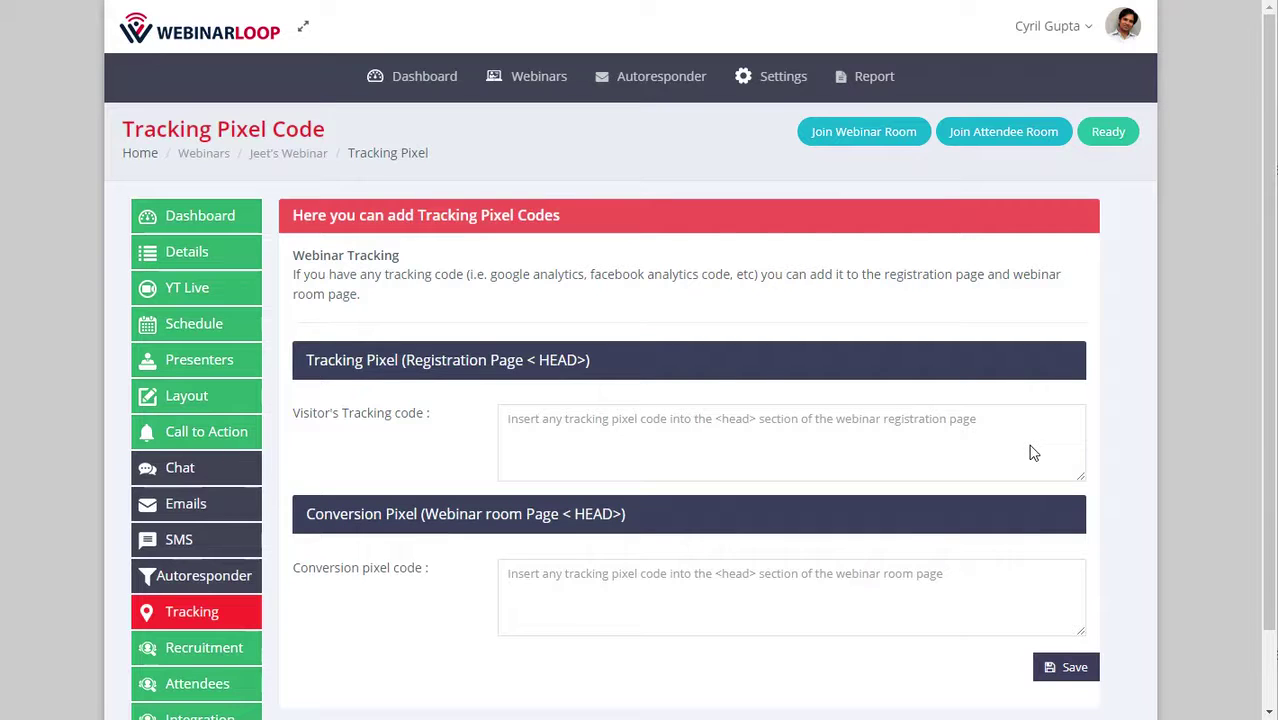
Review the visitor's tracking code and conversion pixel code fields on the Tracking Pixel page
{"action": "left_click", "coordinate": [671, 447]}
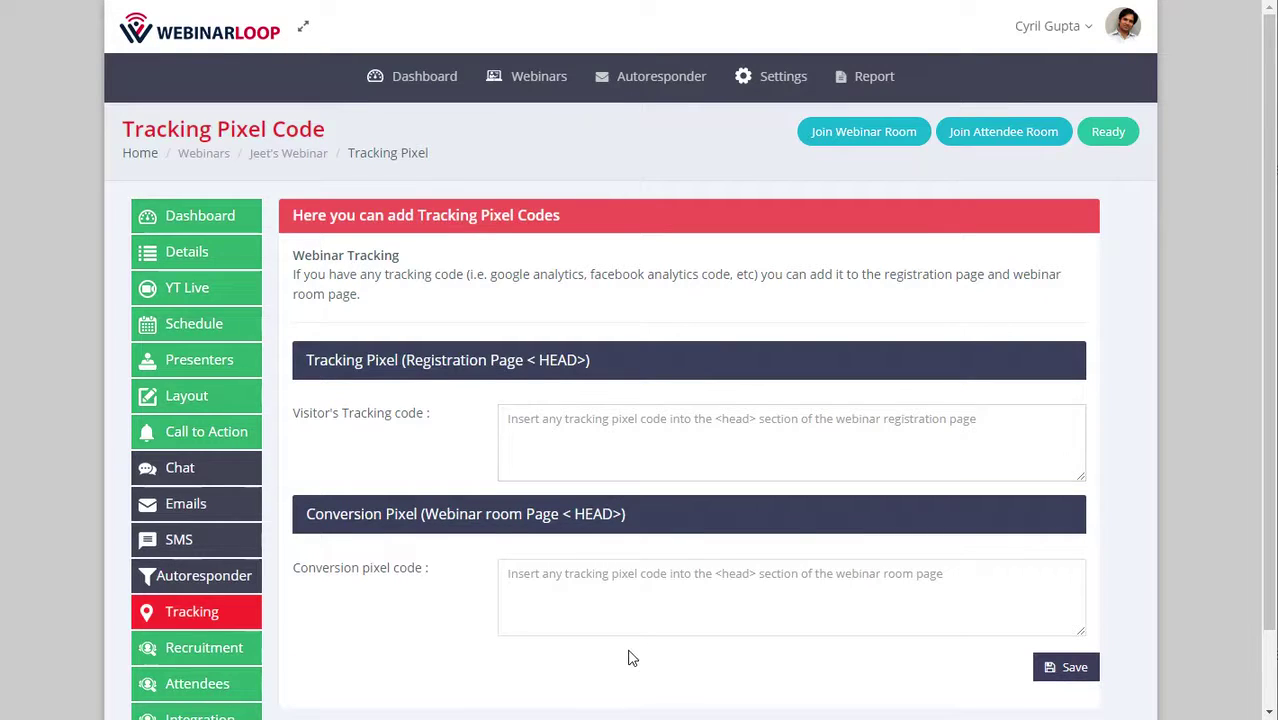
{"action": "left_click", "coordinate": [631, 605]}
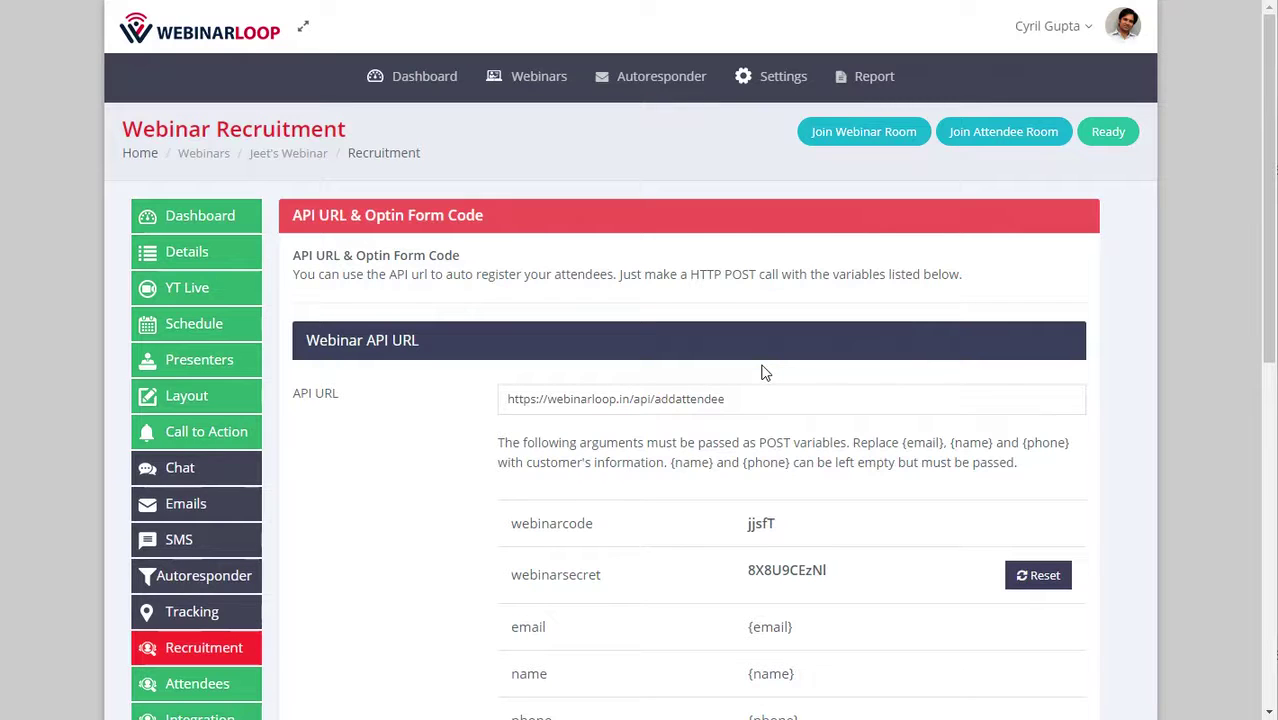
Review the Recruitment page's API URL, POST variables, optin form templates and optin form code
{"action": "scroll", "coordinate": [605, 479], "scroll_direction": "down", "scroll_amount": 6}
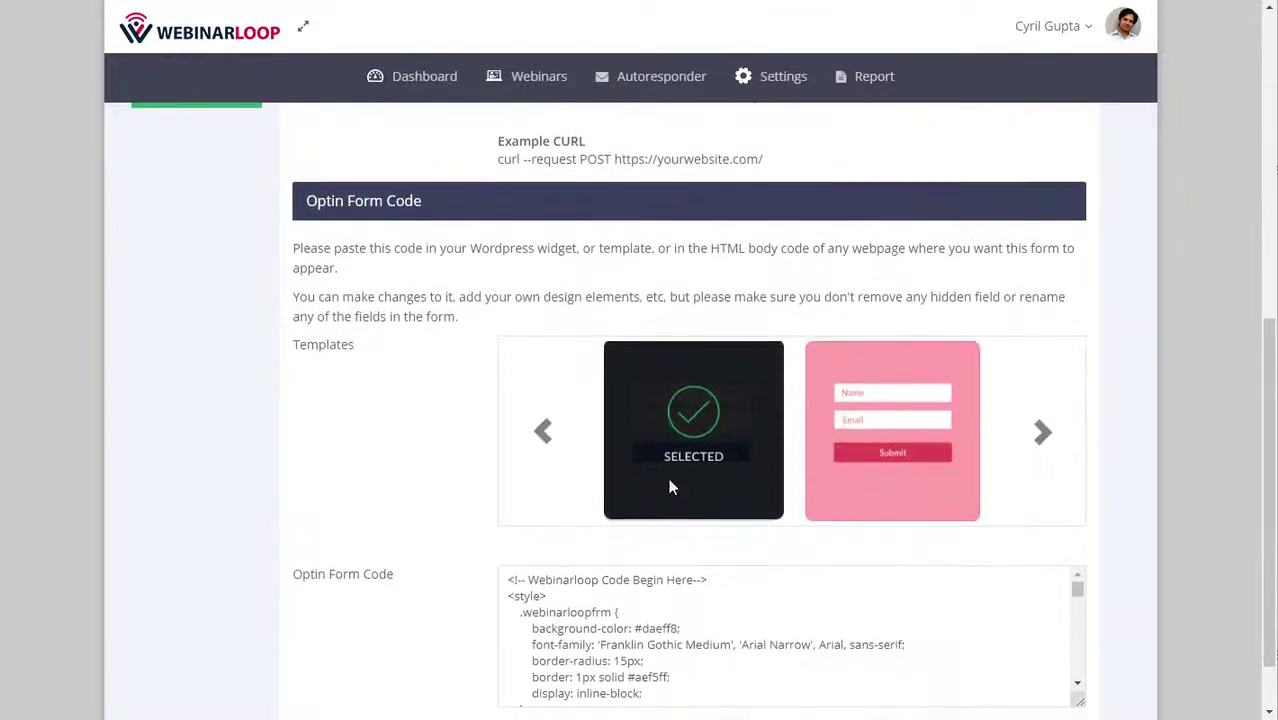
{"action": "scroll", "coordinate": [542, 476], "scroll_direction": "down", "scroll_amount": 2}
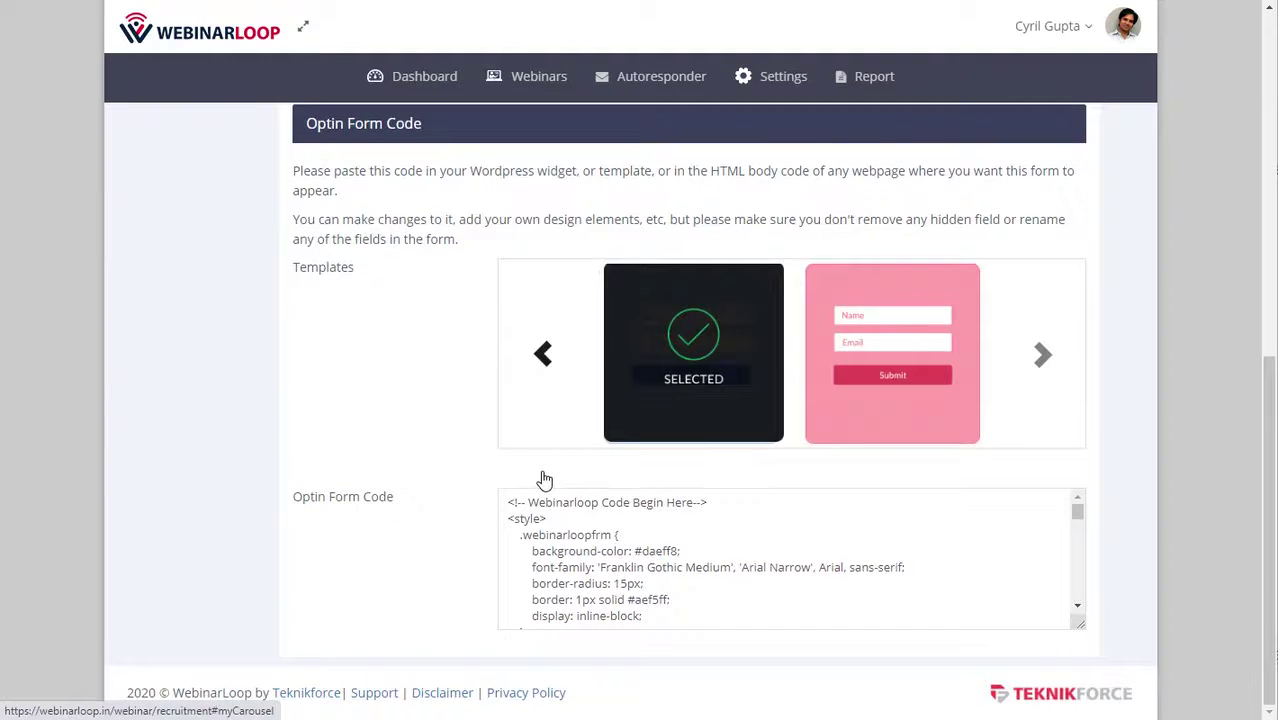
{"action": "scroll", "coordinate": [542, 466], "scroll_direction": "up", "scroll_amount": 8}
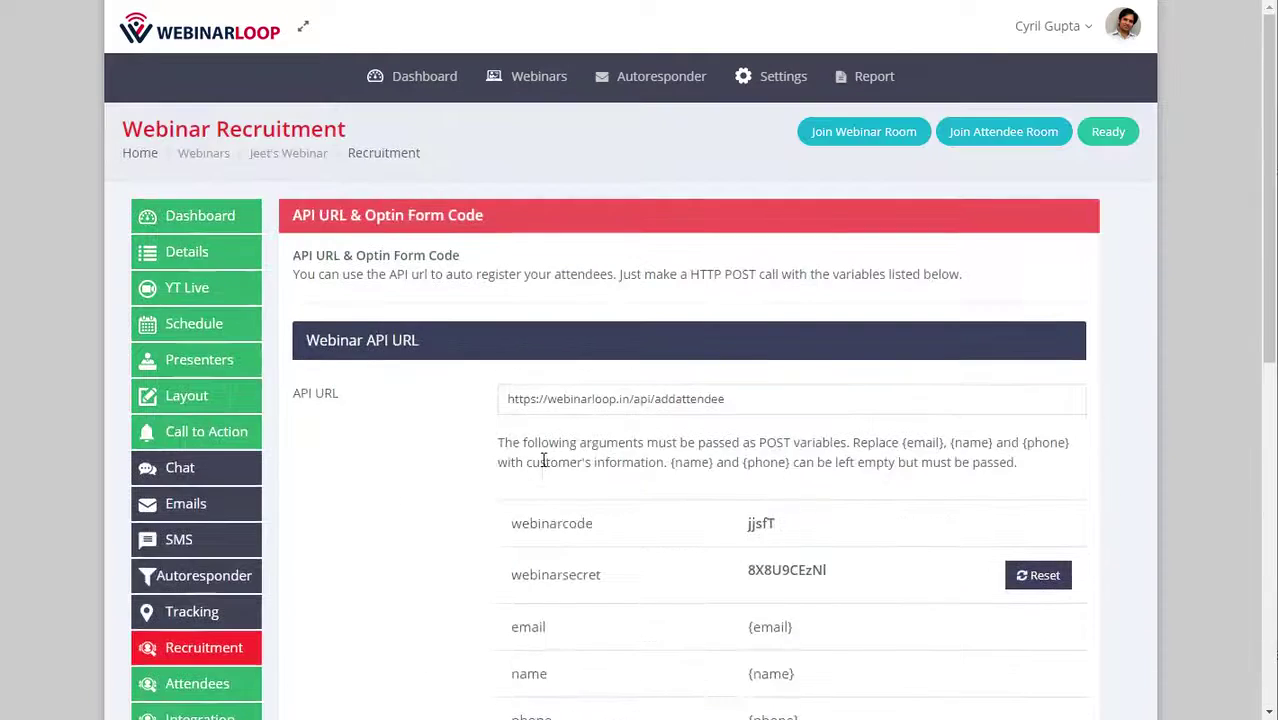
{"action": "right_click", "coordinate": [542, 464]}
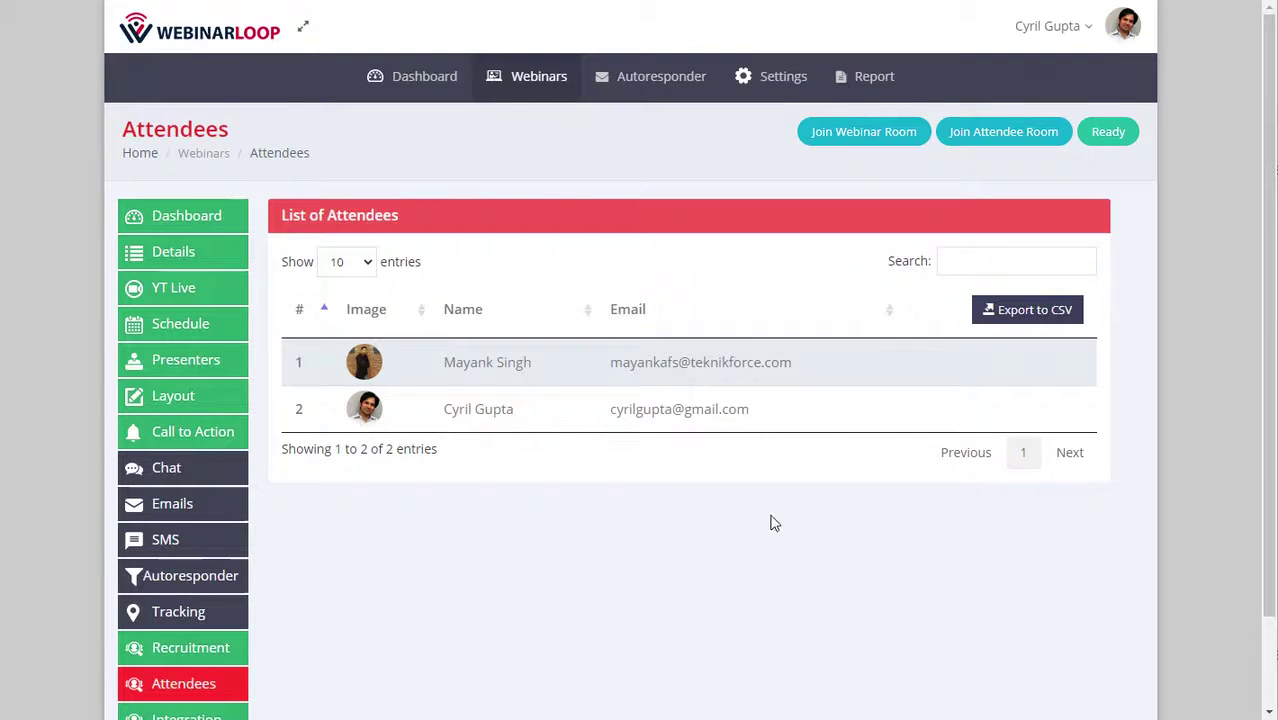
Look over the attendee list, open the webinar's Integration section and review its Leads2list & Ads2list optin form code
{"action": "scroll", "coordinate": [385, 617], "scroll_direction": "down", "scroll_amount": 1}
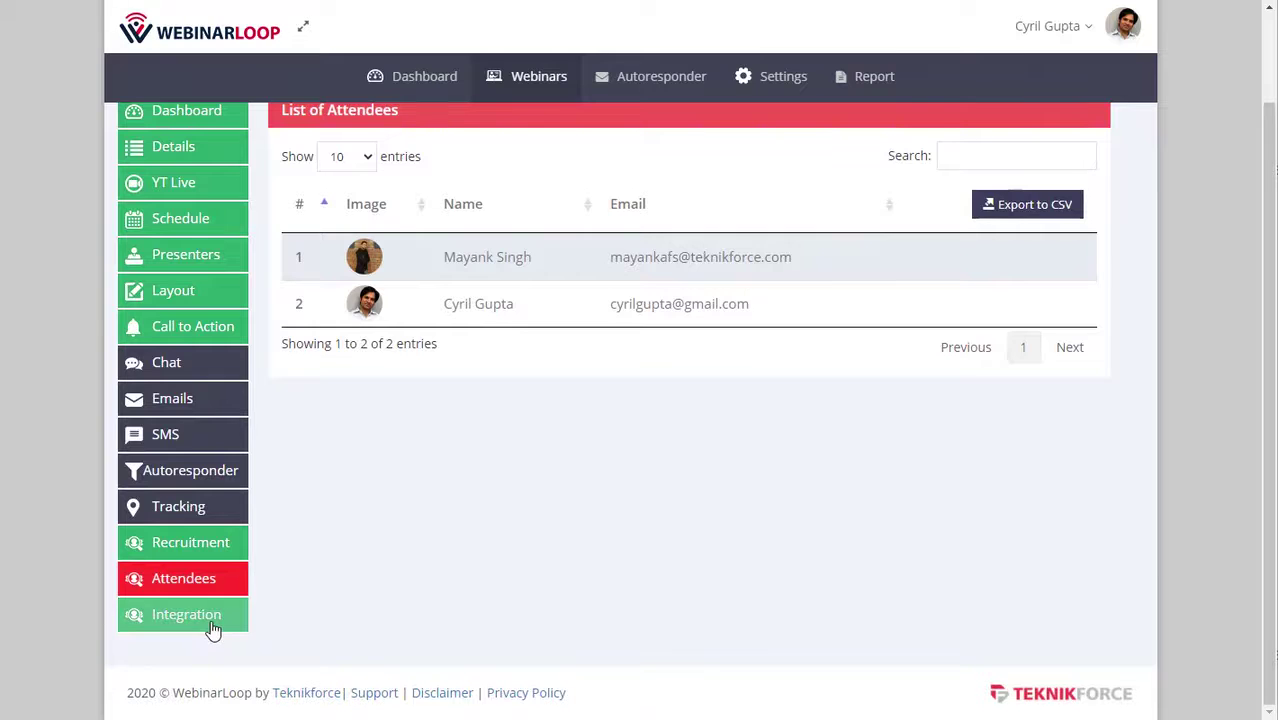
{"action": "left_click", "coordinate": [212, 628]}
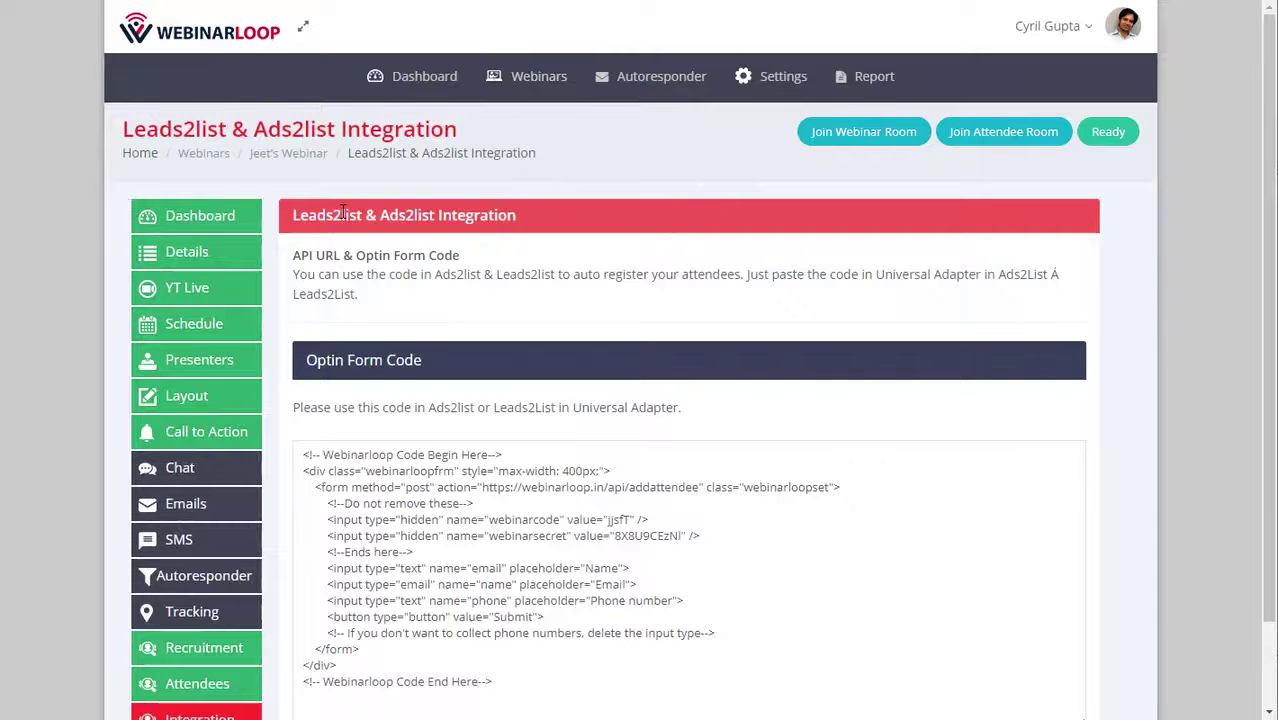
{"action": "left_click_drag", "start_coordinate": [340, 214], "coordinate": [433, 235]}
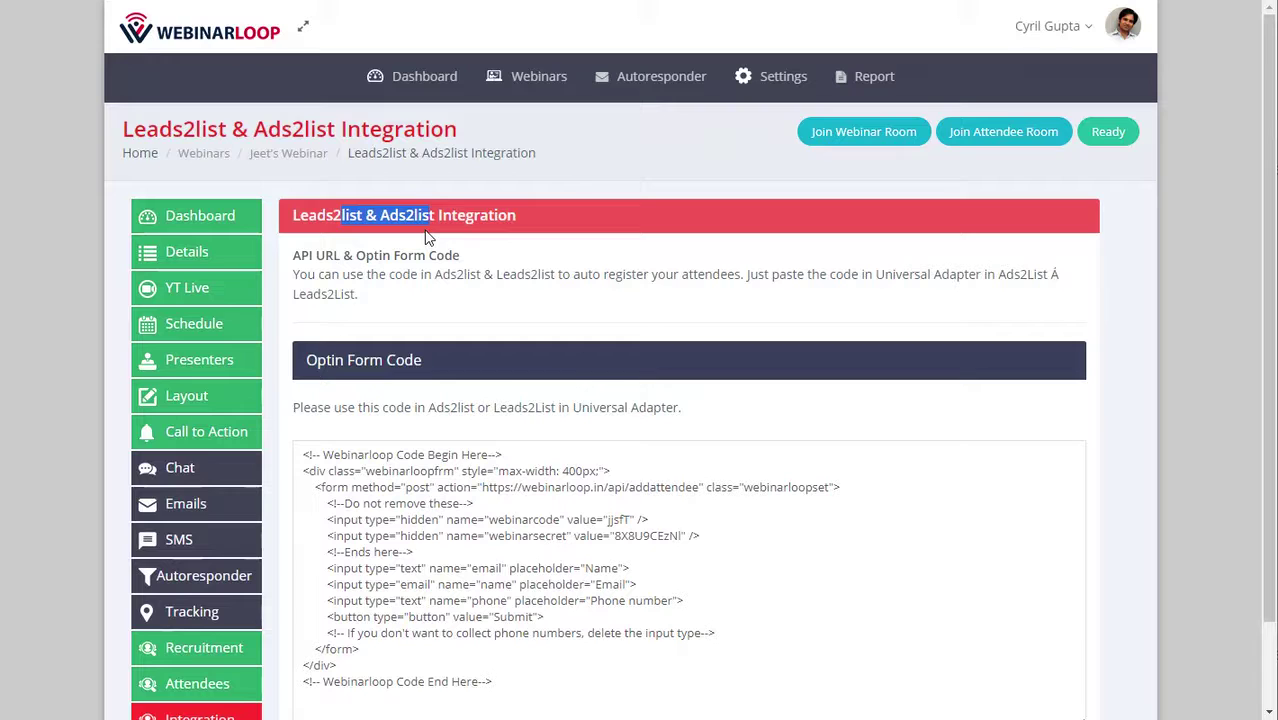
{"action": "scroll", "coordinate": [262, 436], "scroll_direction": "down", "scroll_amount": 2}
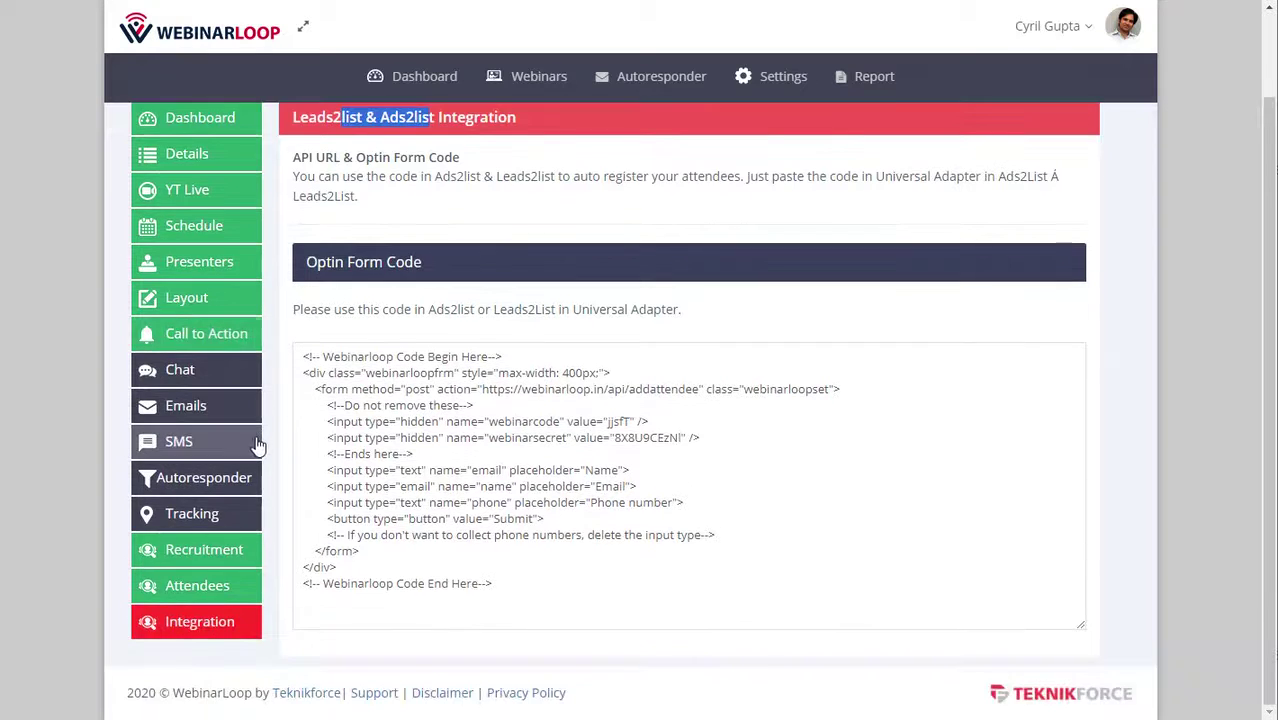
{"action": "scroll", "coordinate": [252, 442], "scroll_direction": "up", "scroll_amount": 2}
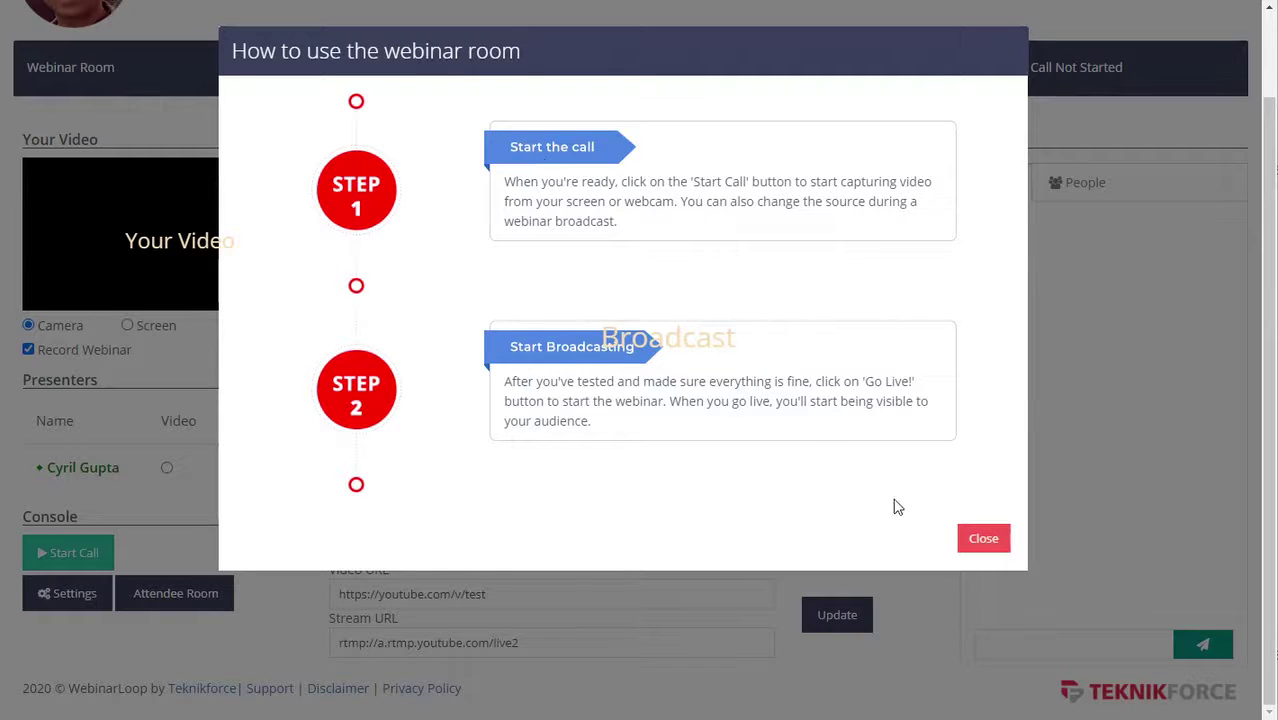
Dismiss the webinar room guide, start the call with camera access allowed and take the webinar live
{"action": "left_click", "coordinate": [983, 540]}
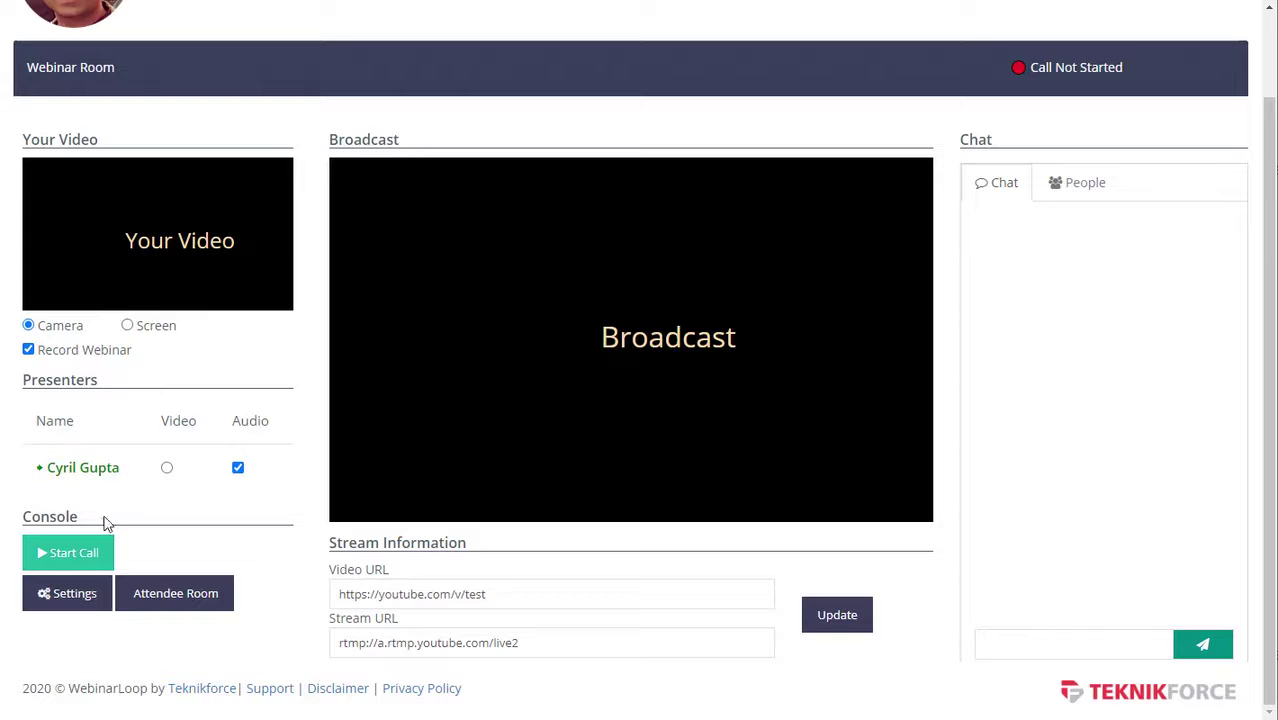
{"action": "left_click", "coordinate": [87, 556]}
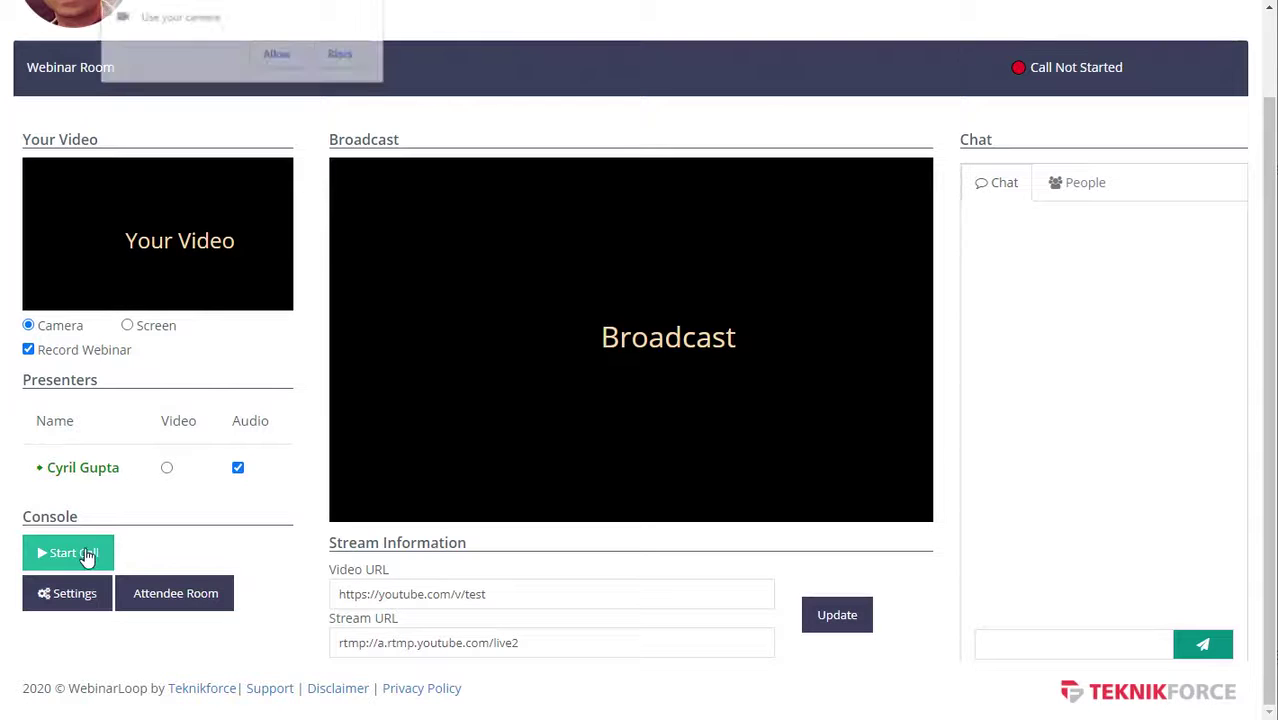
{"action": "left_click", "coordinate": [277, 57]}
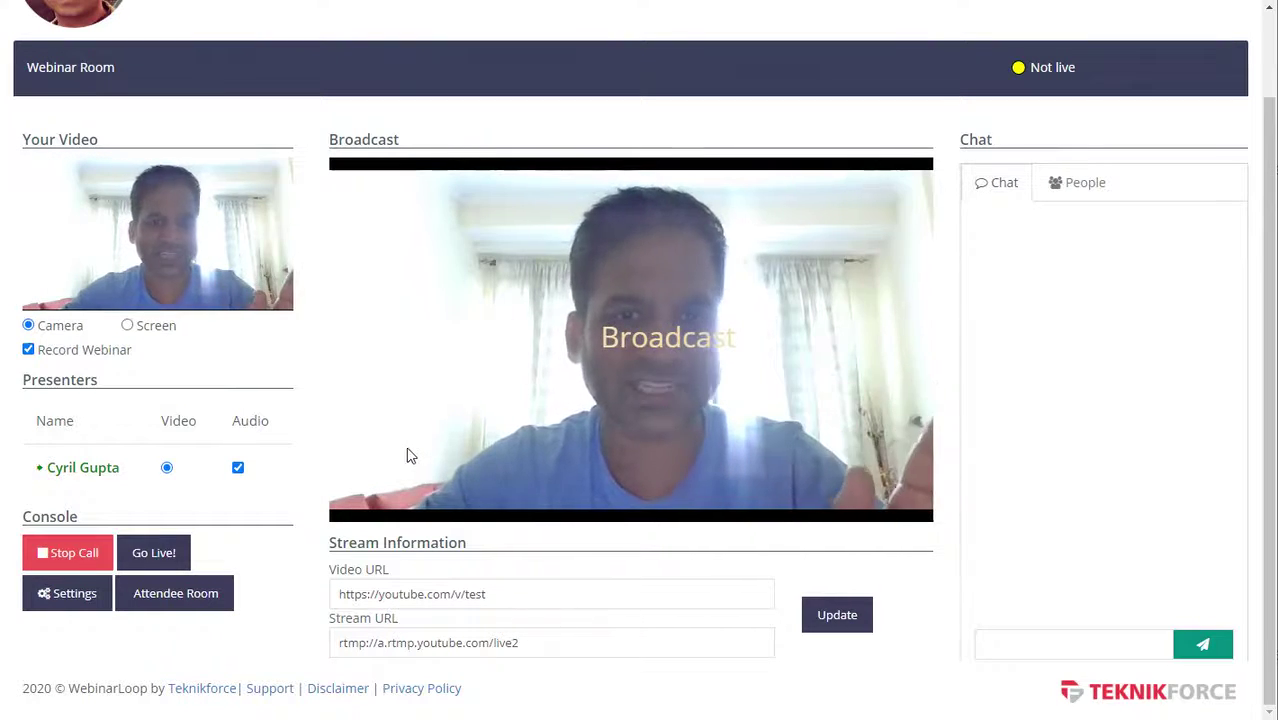
{"action": "left_click", "coordinate": [163, 549]}
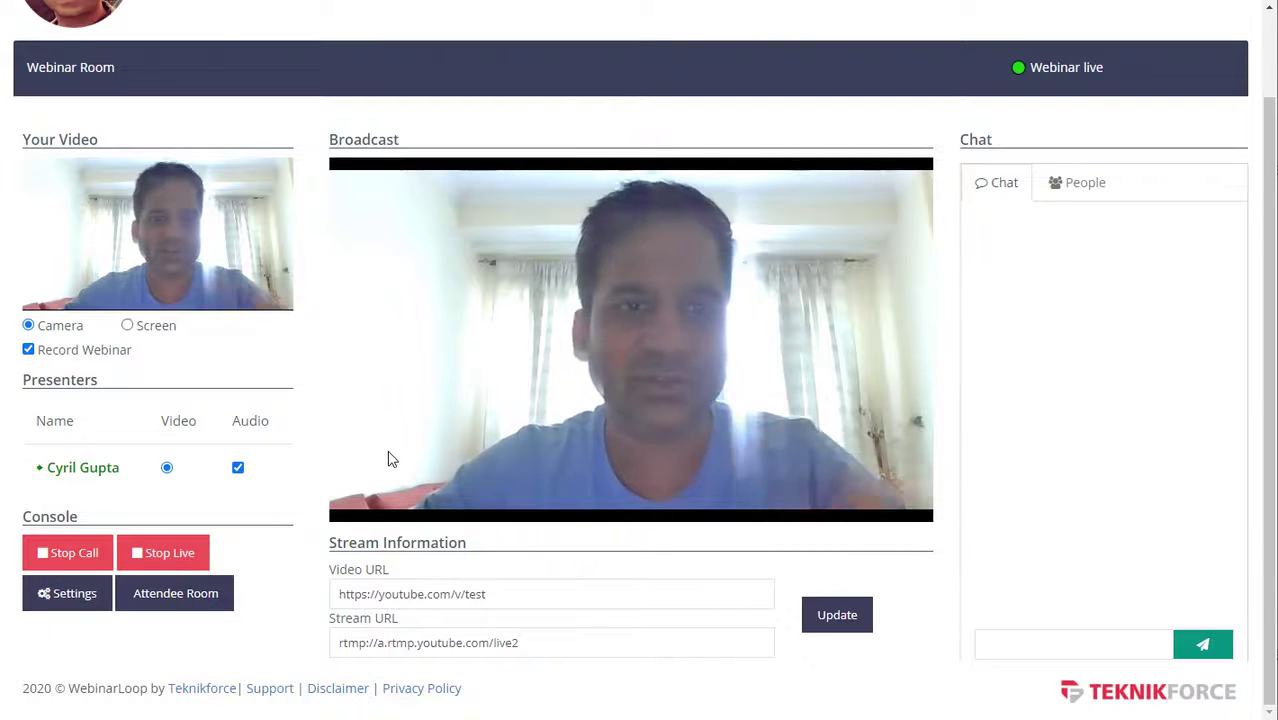
Switch the presenter's video source from Camera to Screen and share the entire screen
{"action": "left_click", "coordinate": [155, 330]}
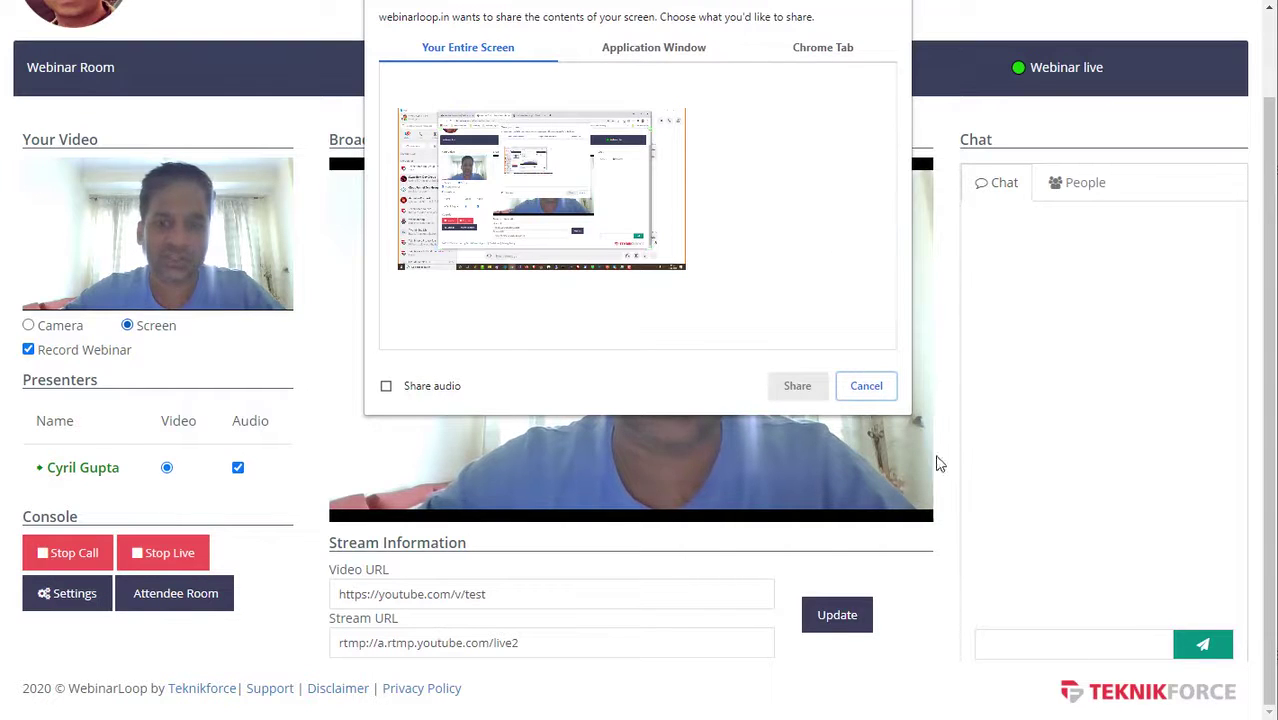
{"action": "left_click", "coordinate": [488, 205]}
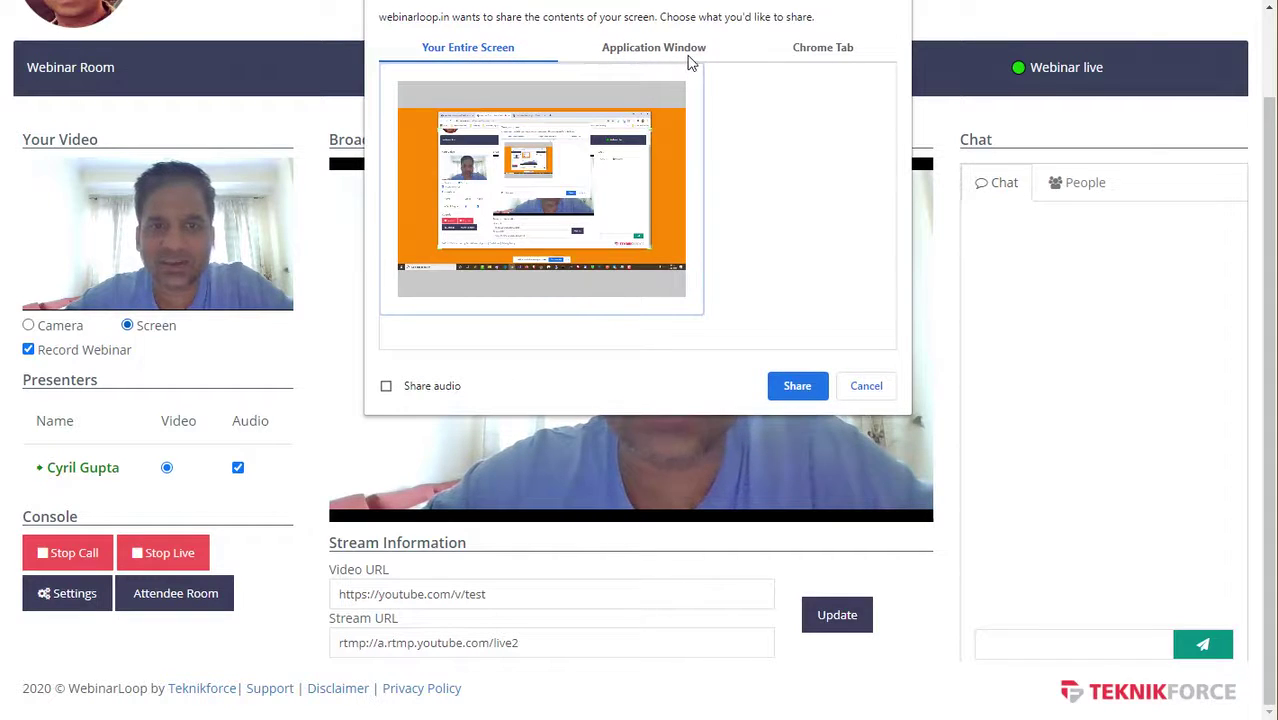
{"action": "left_click", "coordinate": [800, 392]}
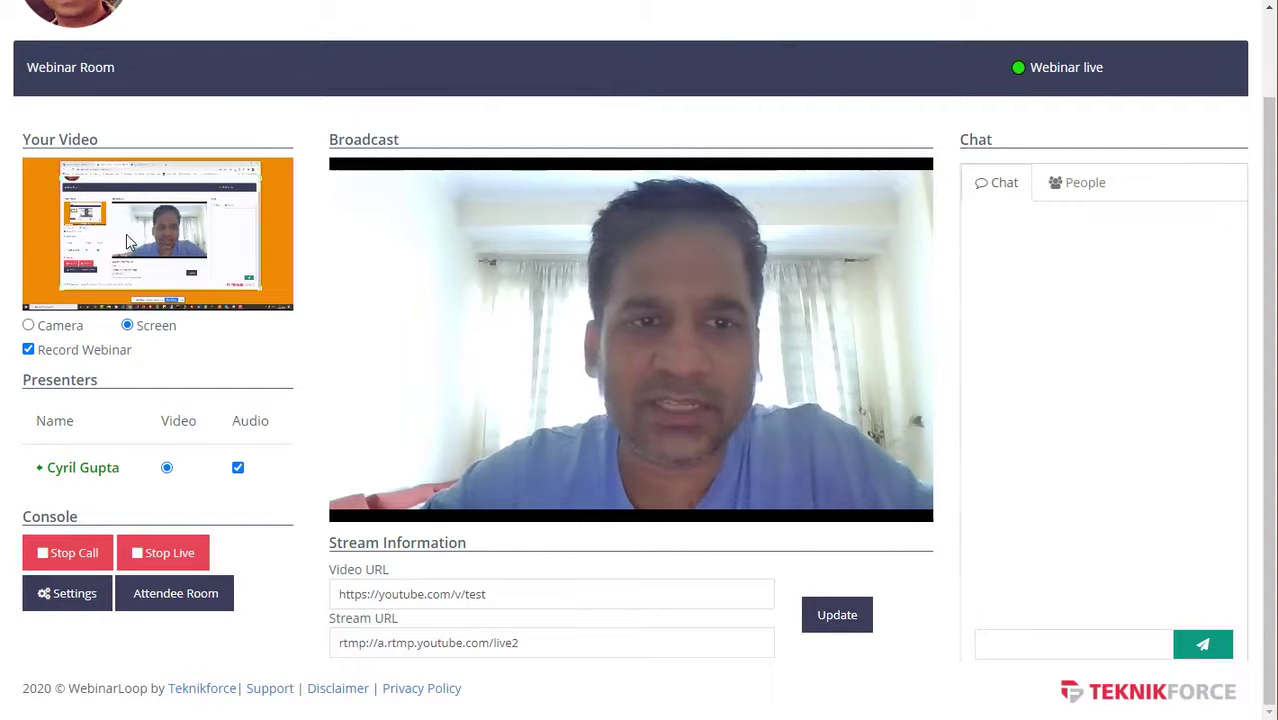